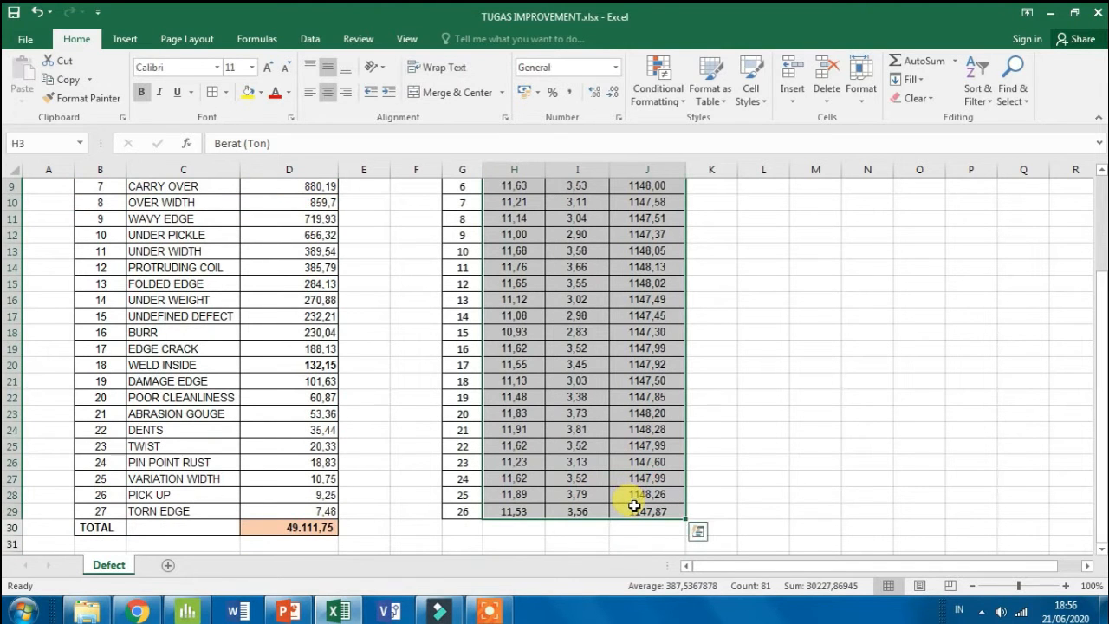
Copy the selected Berat, Tebal and Lebar data with headers (H3:J29) into the Minitab worksheet, starting at the C1 column name cell
key(ctrl+c)
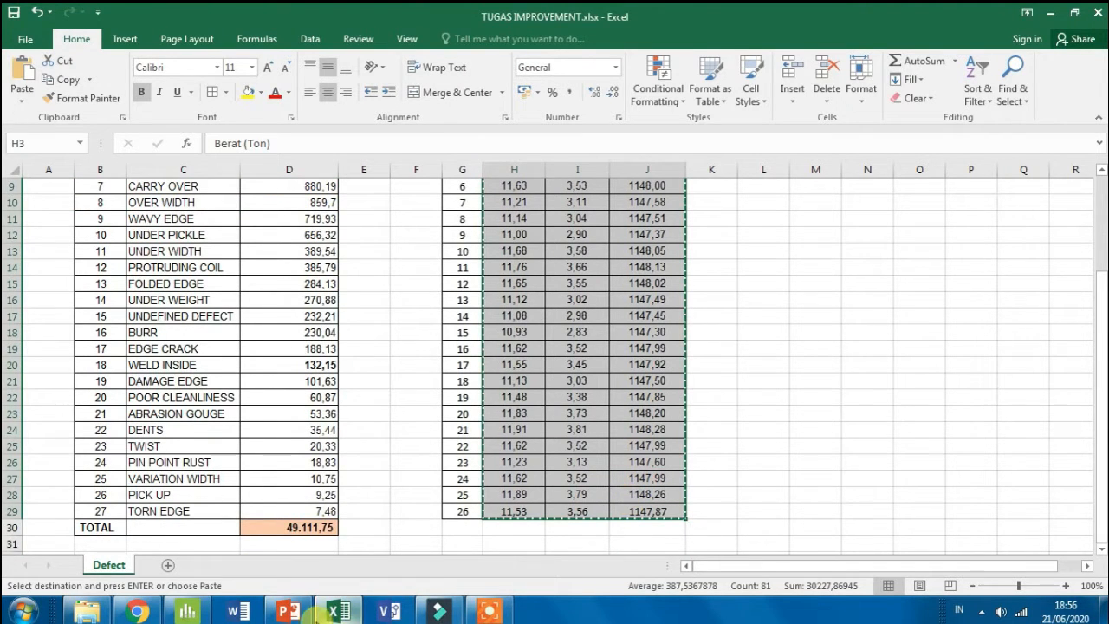
click(188, 611)
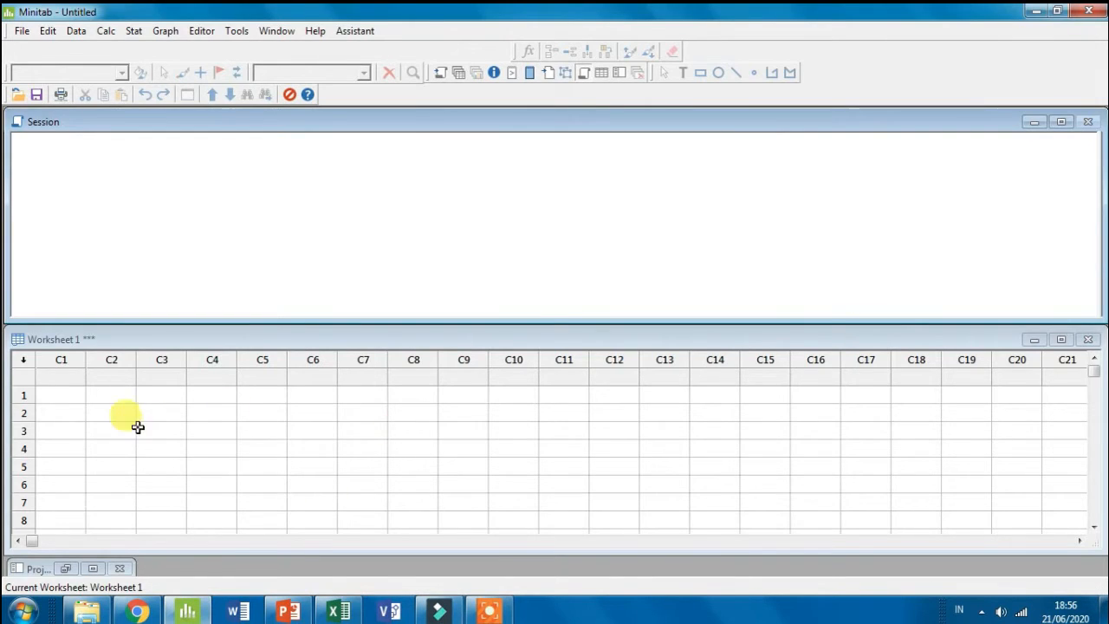
click(51, 377)
key(ctrl+v)
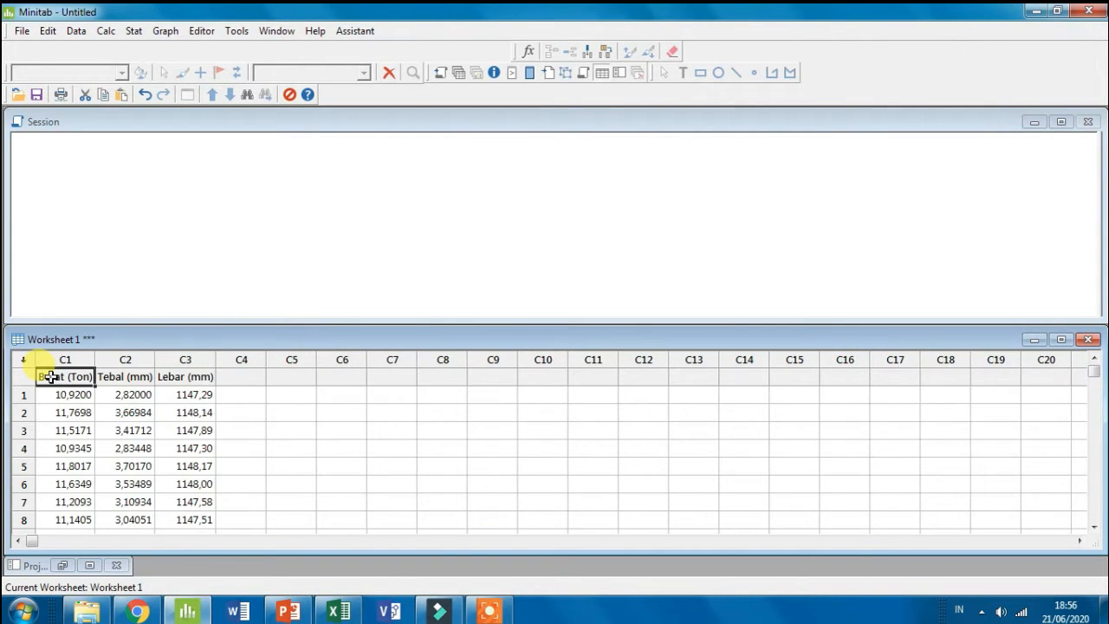
click(74, 395)
key(Tab)
key(Up)
key(Left)
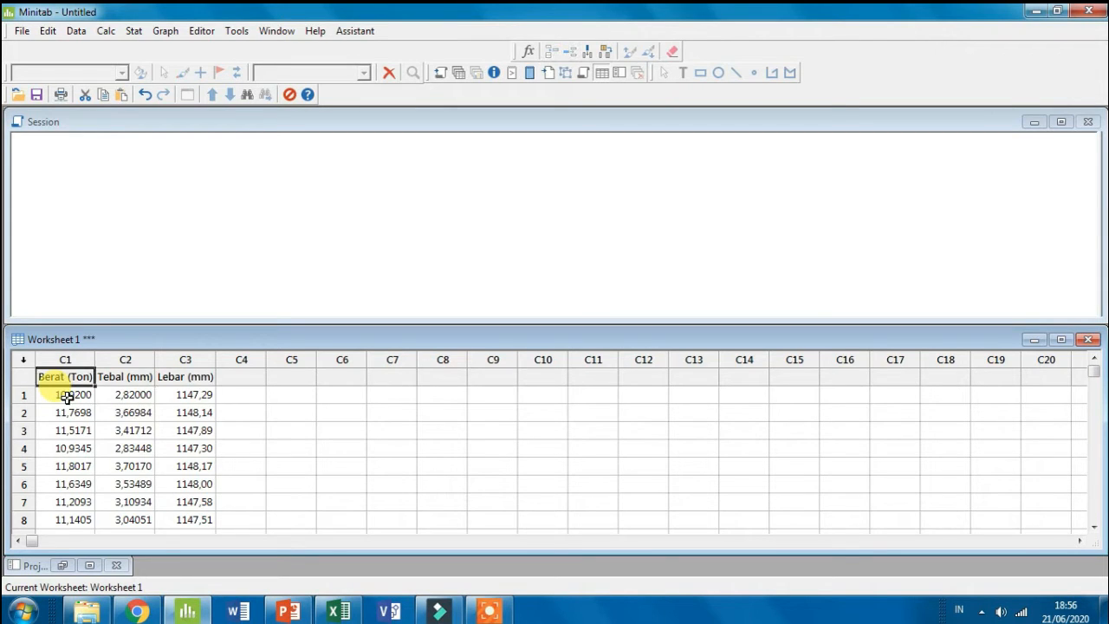
key(Right)
key(Right)
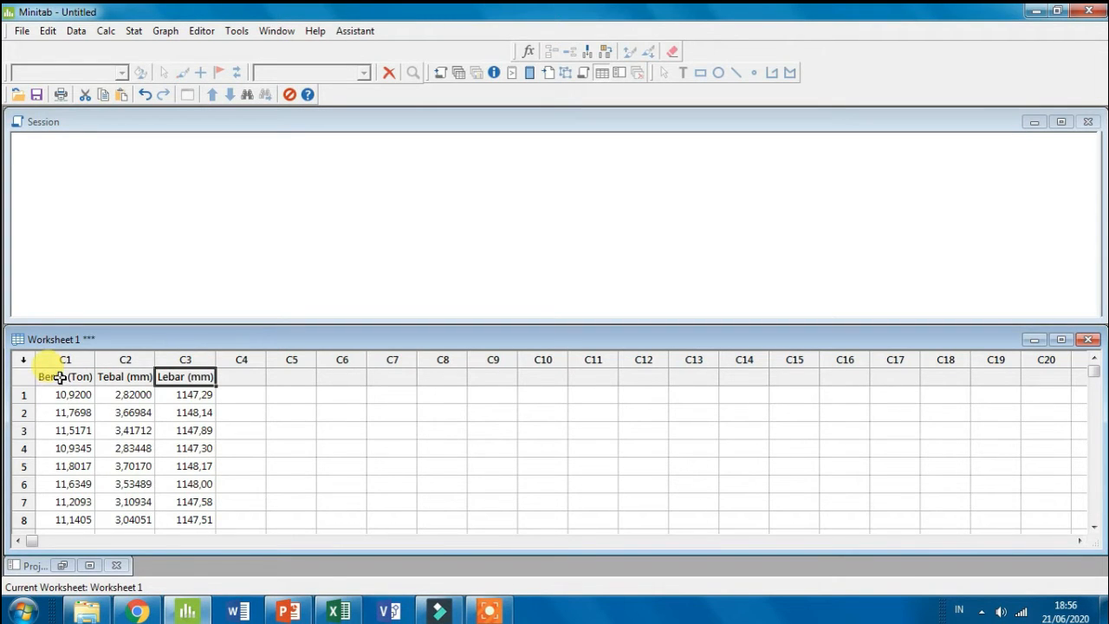
click(59, 377)
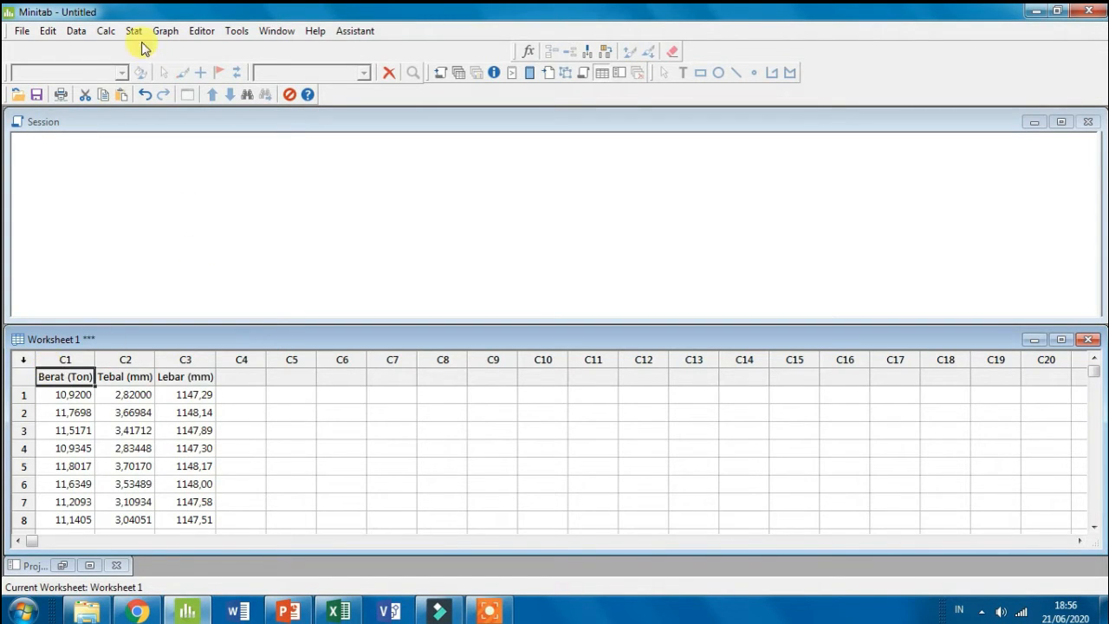
Create an I-MR control chart for individuals of Berat (Ton) with the default scale, and minimize the chart window
click(136, 32)
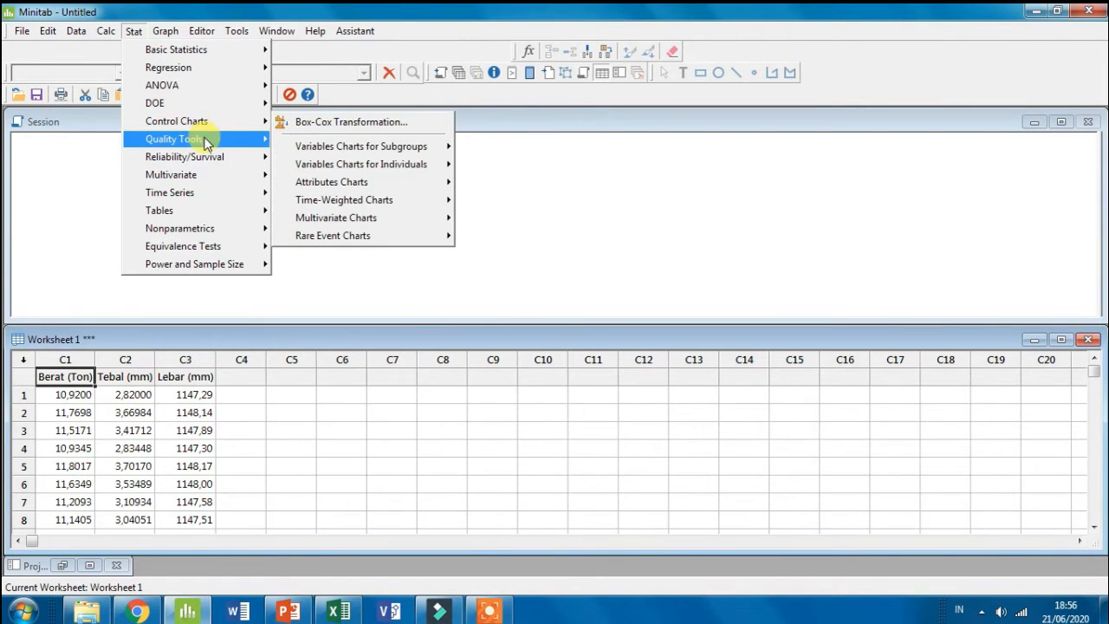
mouse_move(235, 138)
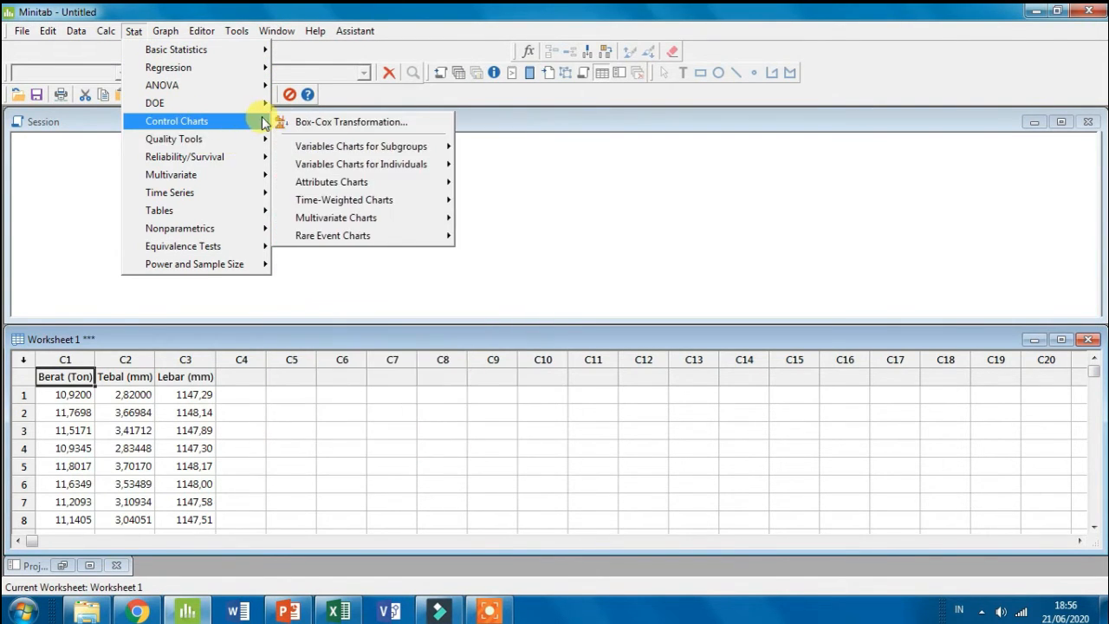
mouse_move(298, 152)
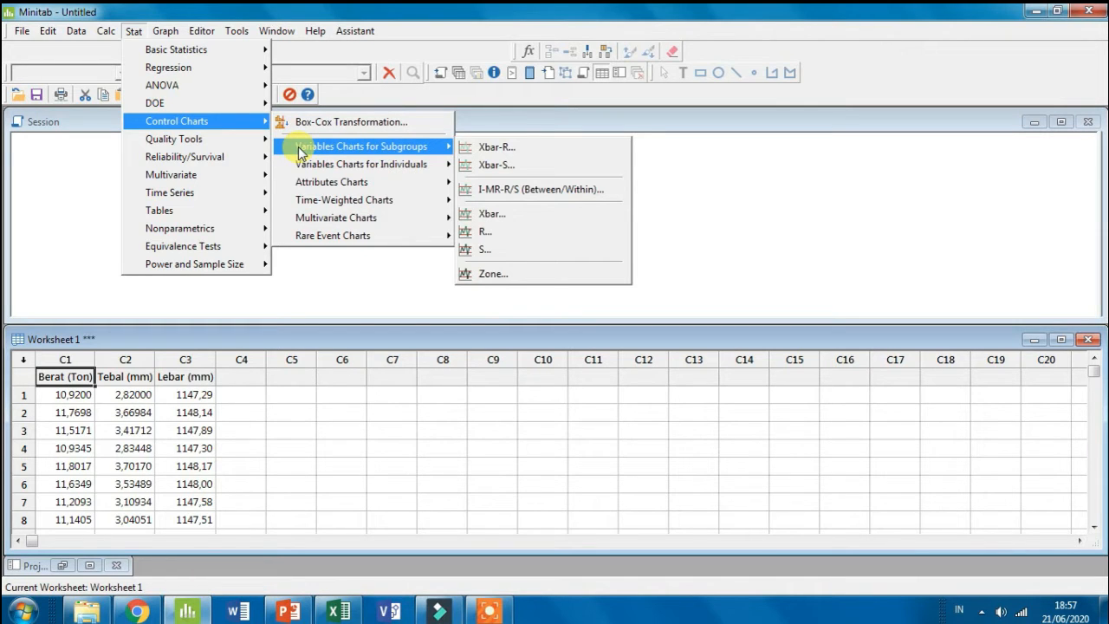
mouse_move(303, 173)
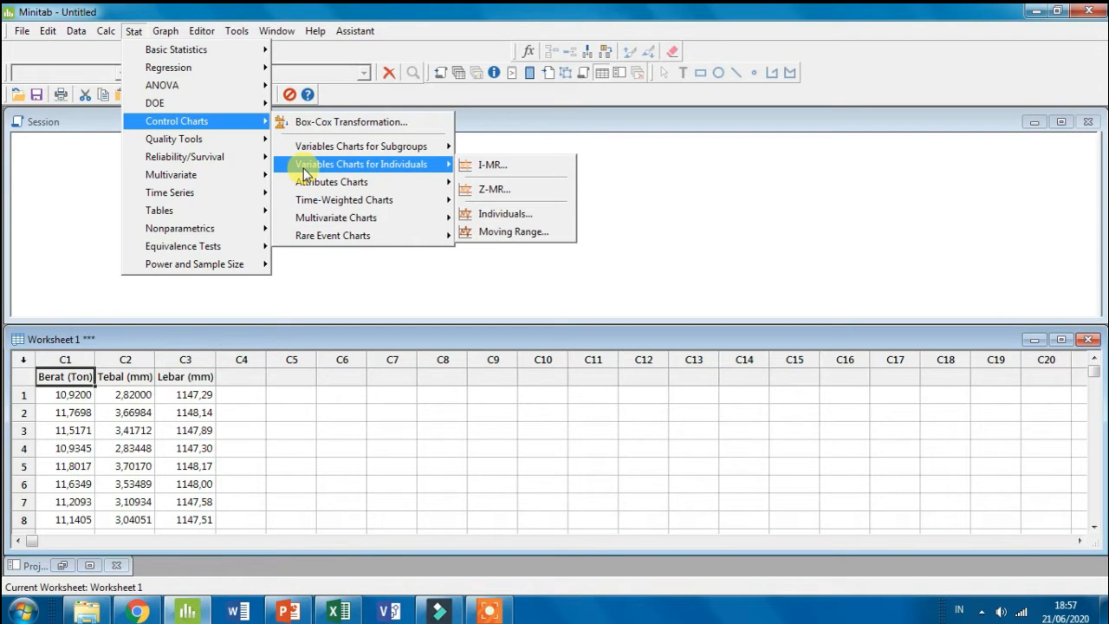
click(497, 168)
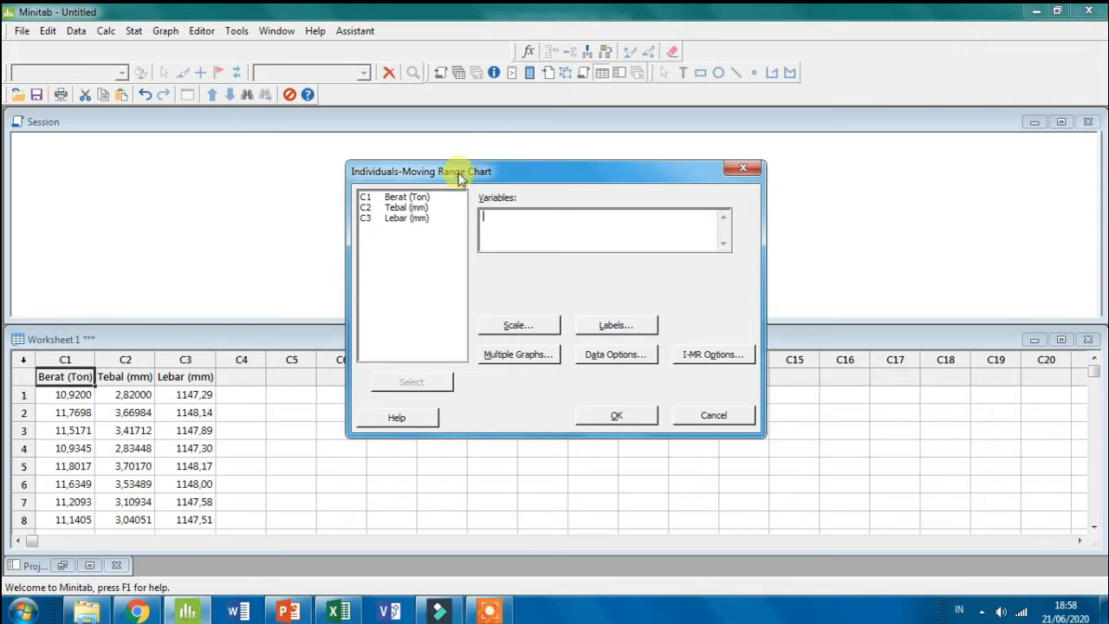
double_click(407, 196)
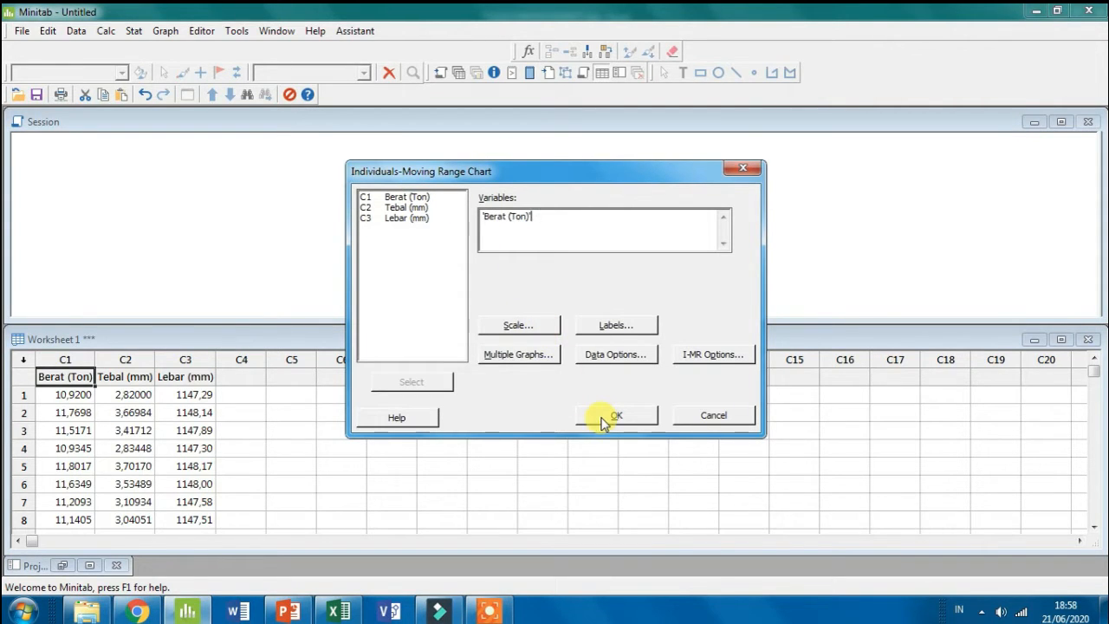
click(527, 333)
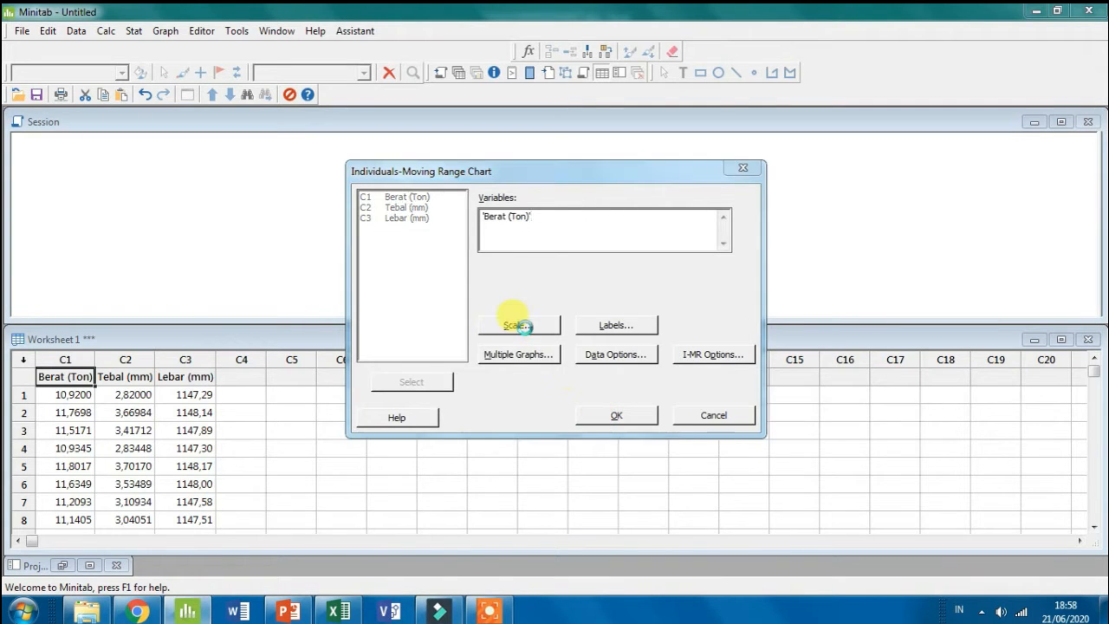
click(653, 433)
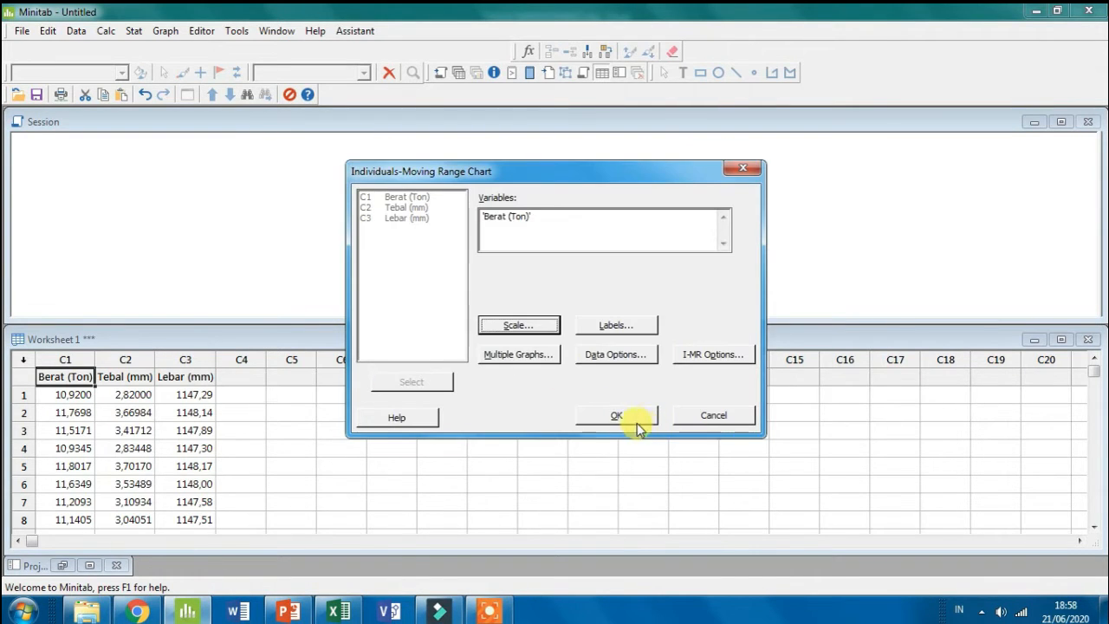
click(629, 416)
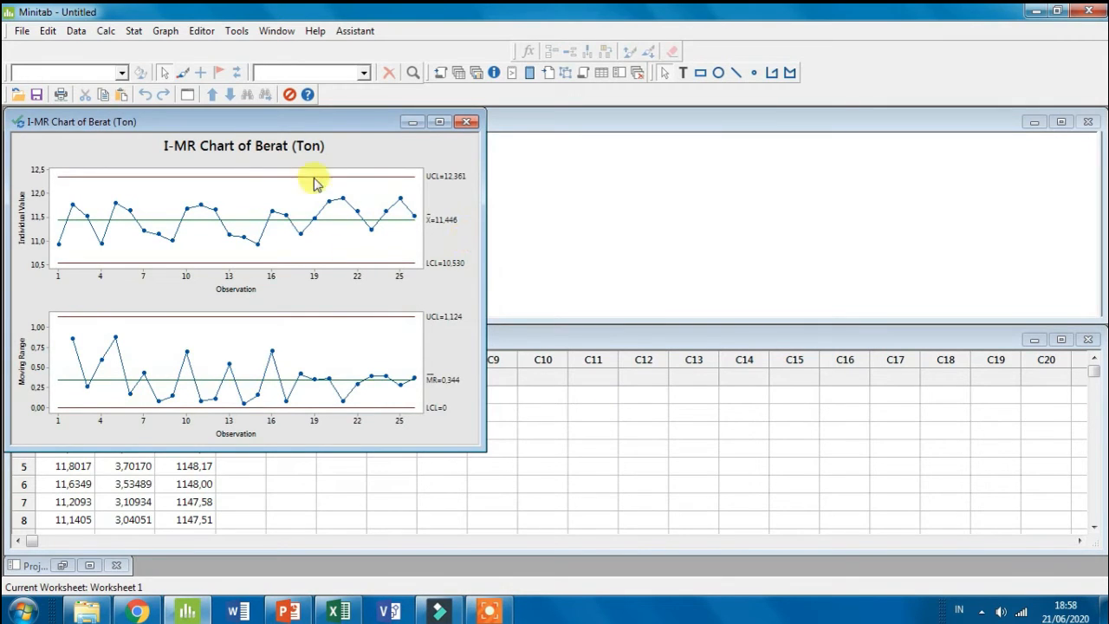
click(413, 121)
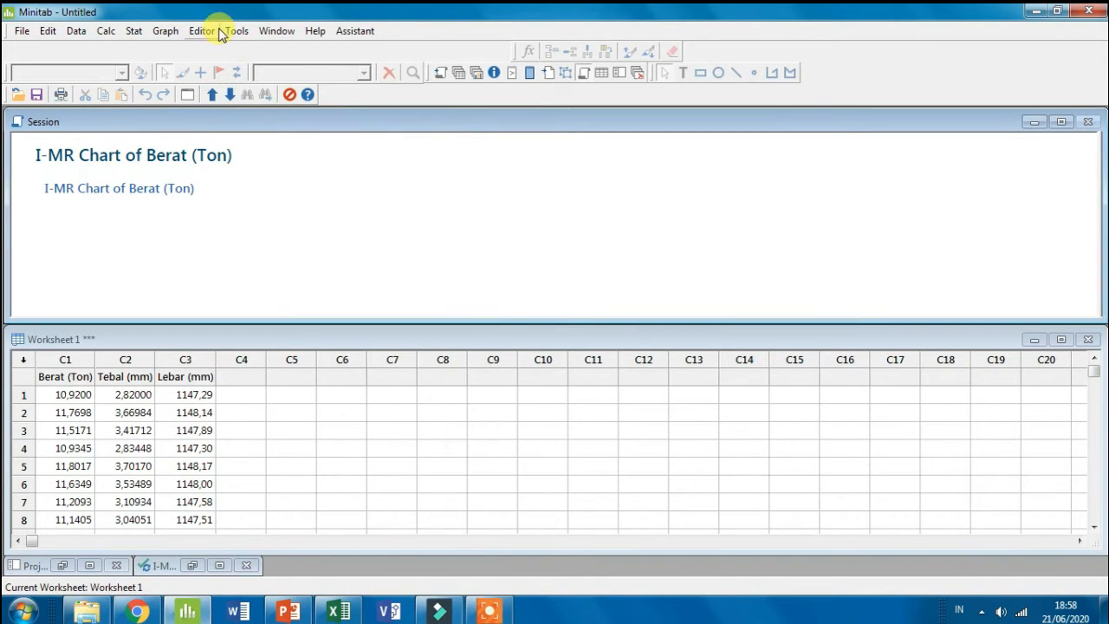
Create an I-MR control chart for individuals of Tebal (mm) and minimize the chart window
click(134, 31)
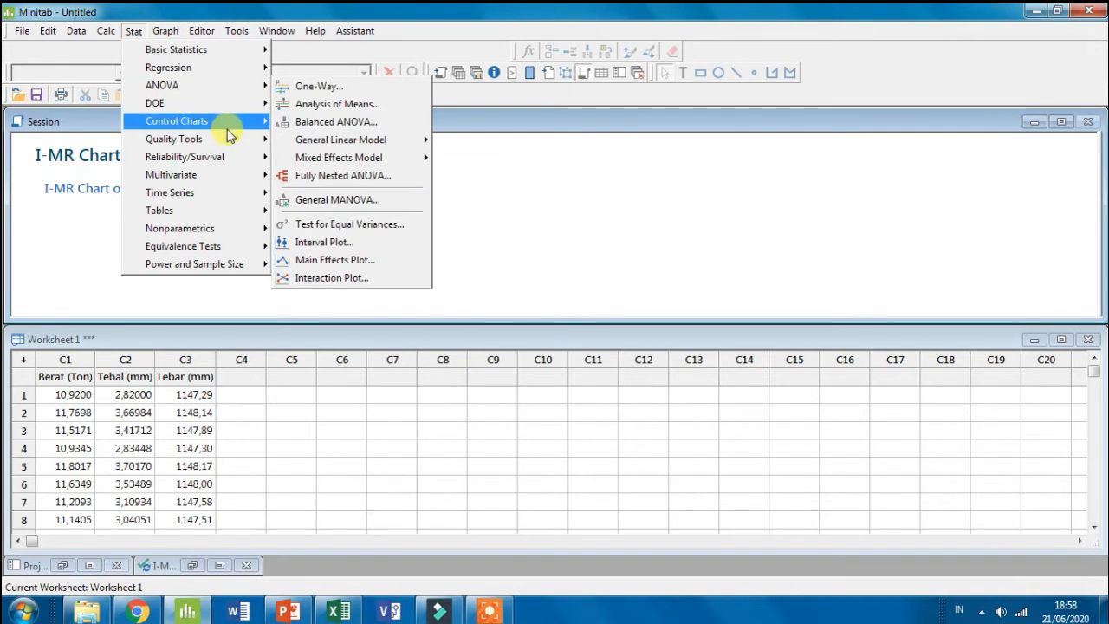
mouse_move(233, 123)
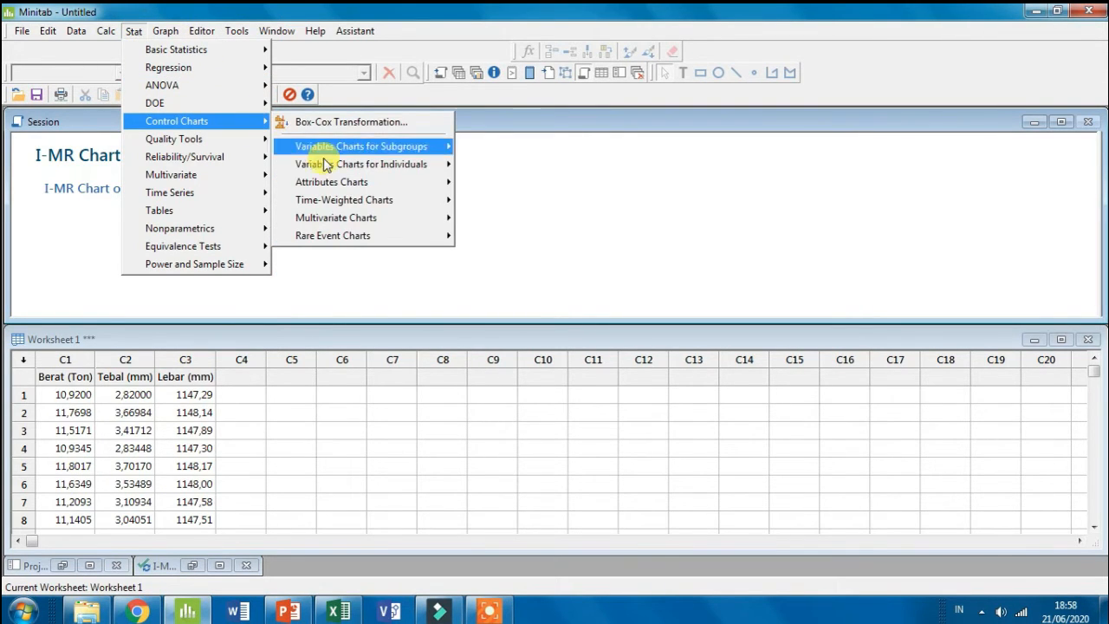
mouse_move(348, 166)
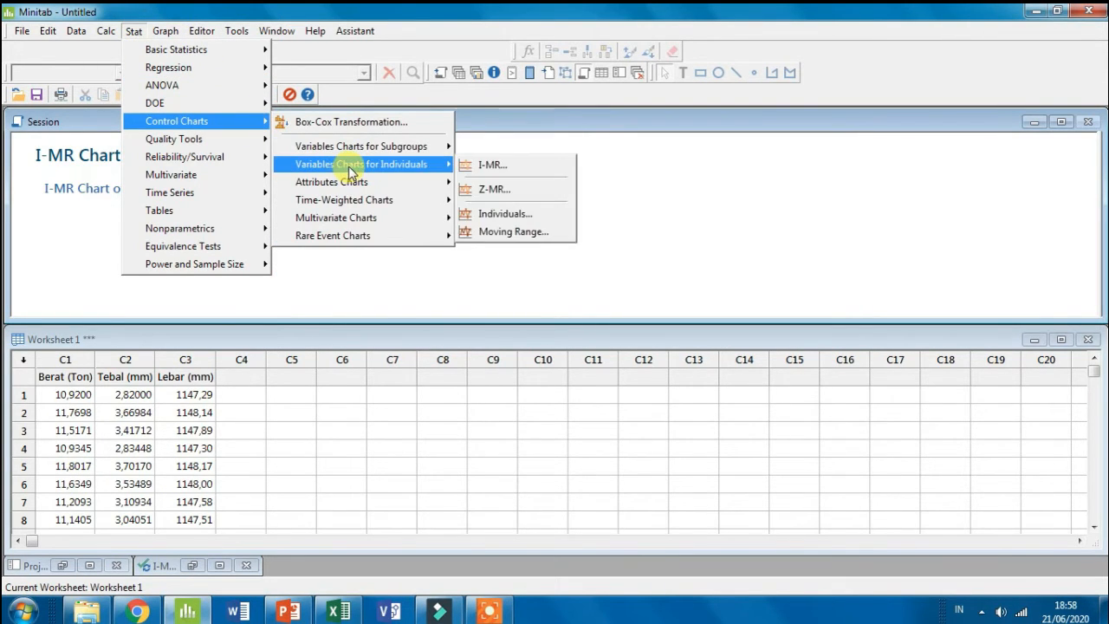
click(489, 172)
double_click(417, 209)
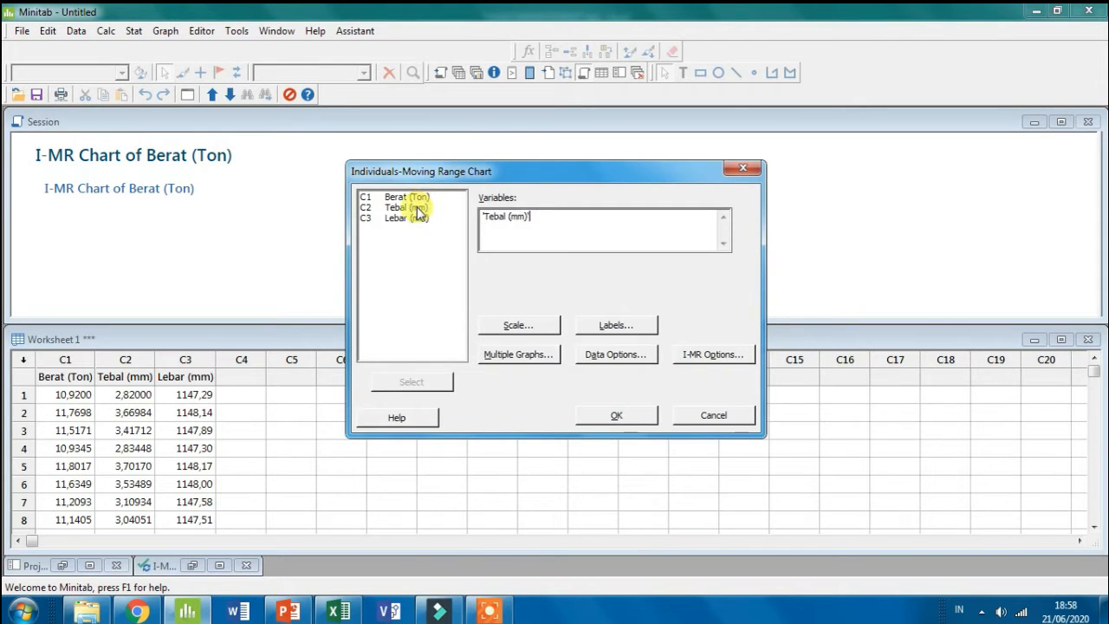
click(592, 422)
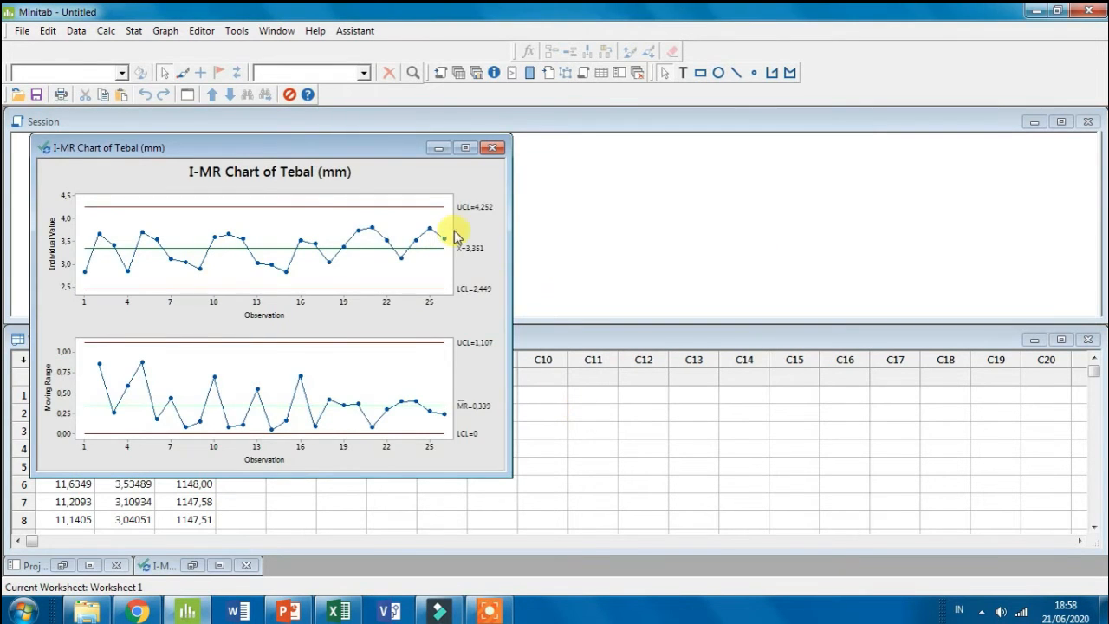
click(439, 148)
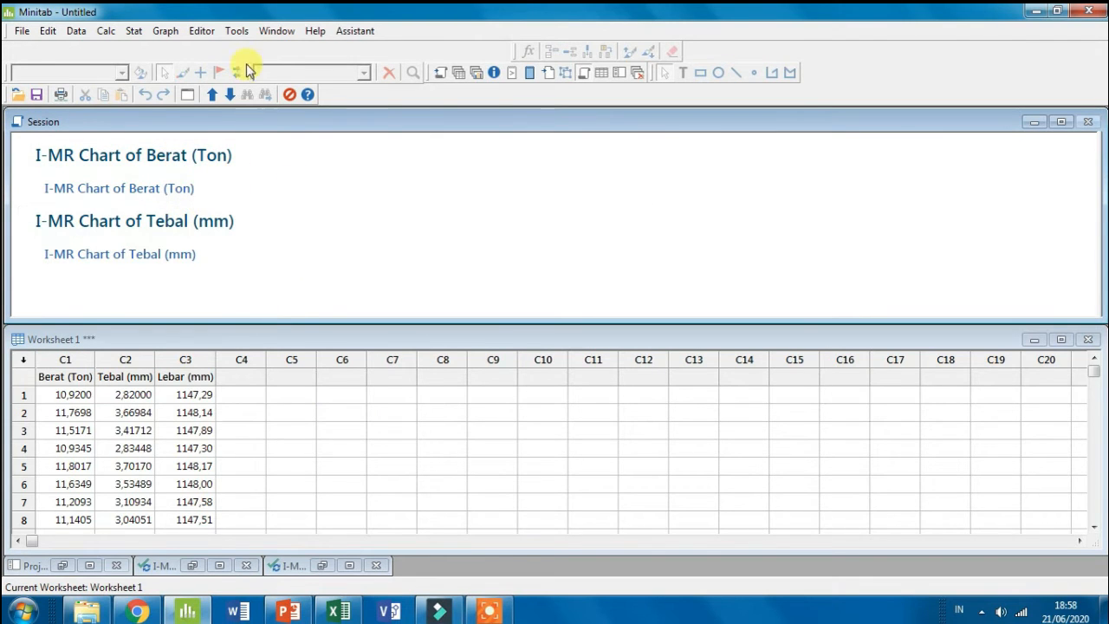
Create an I-MR control chart for individuals of Lebar (mm), replacing Tebal (mm) as the variable, and minimize the chart window
click(135, 31)
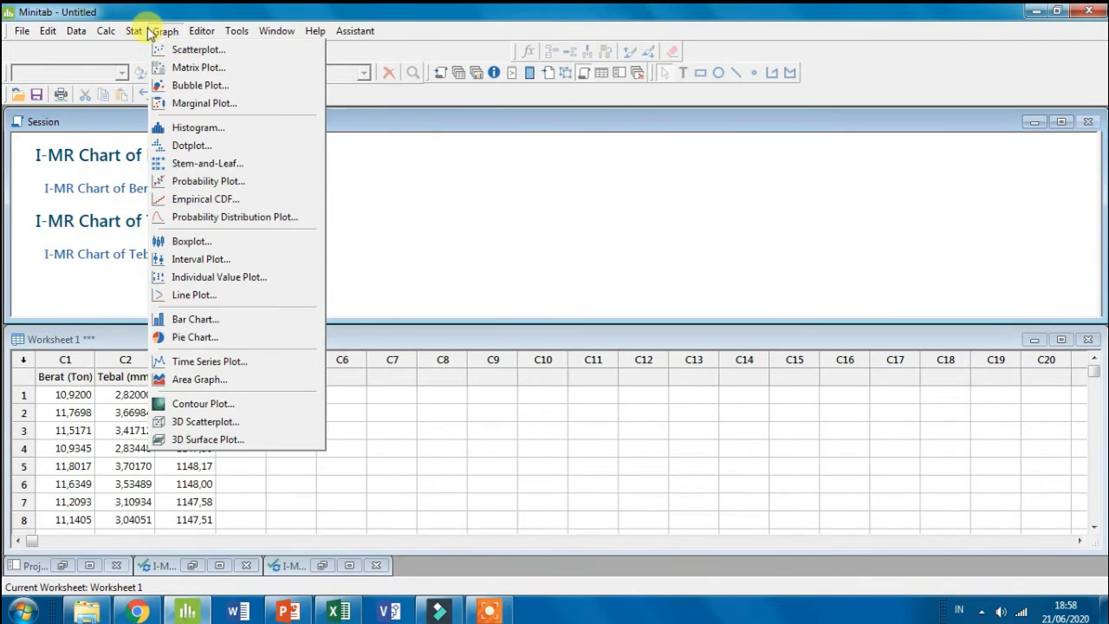
mouse_move(223, 124)
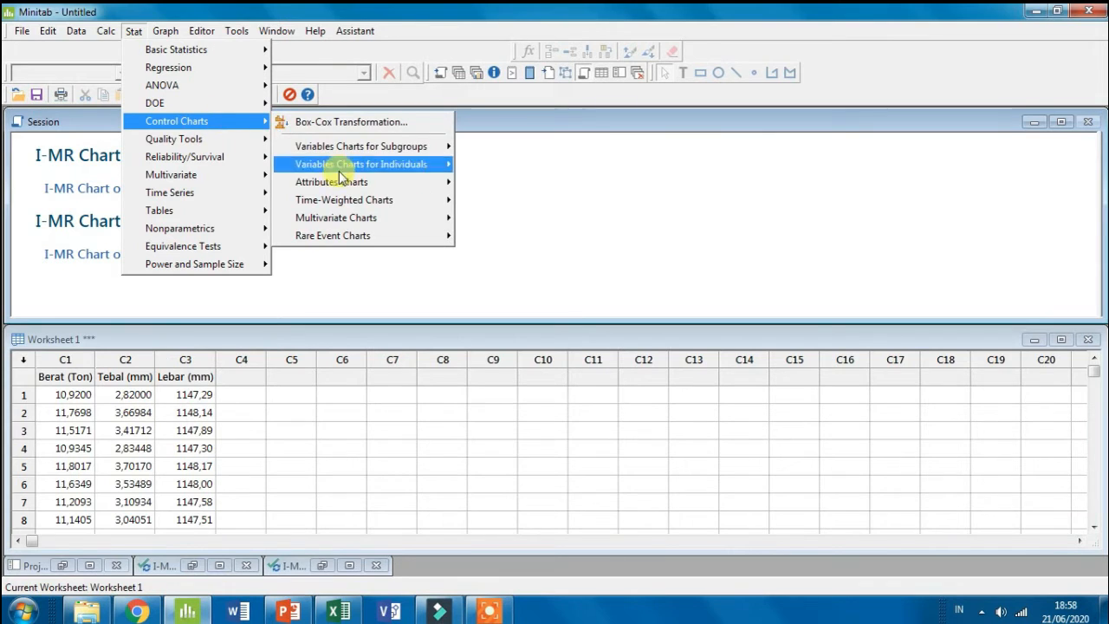
mouse_move(346, 167)
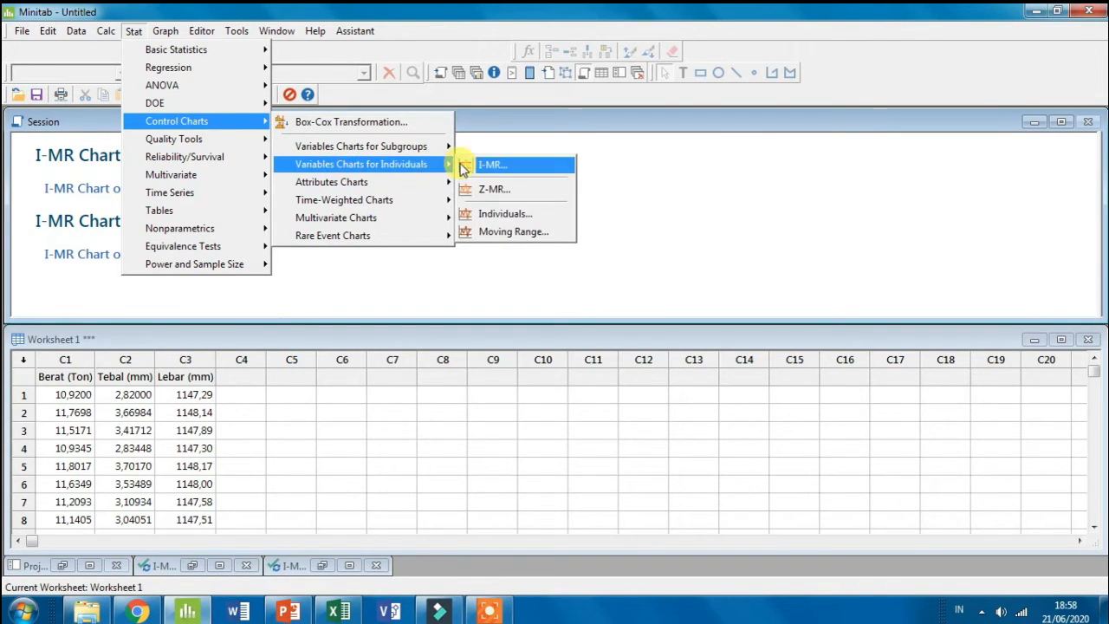
click(464, 165)
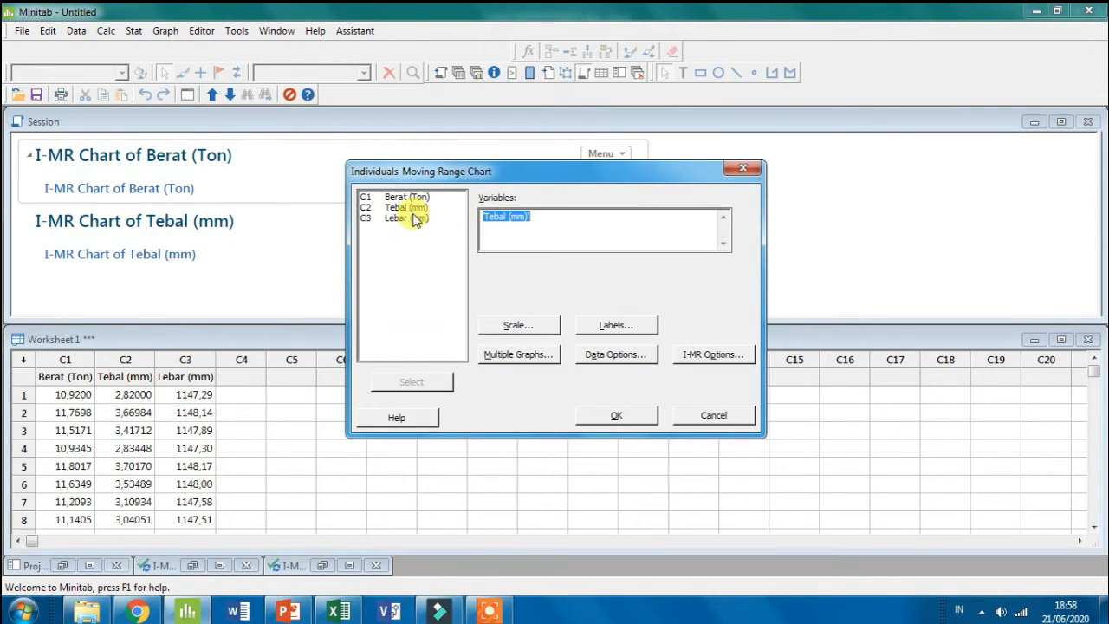
double_click(408, 218)
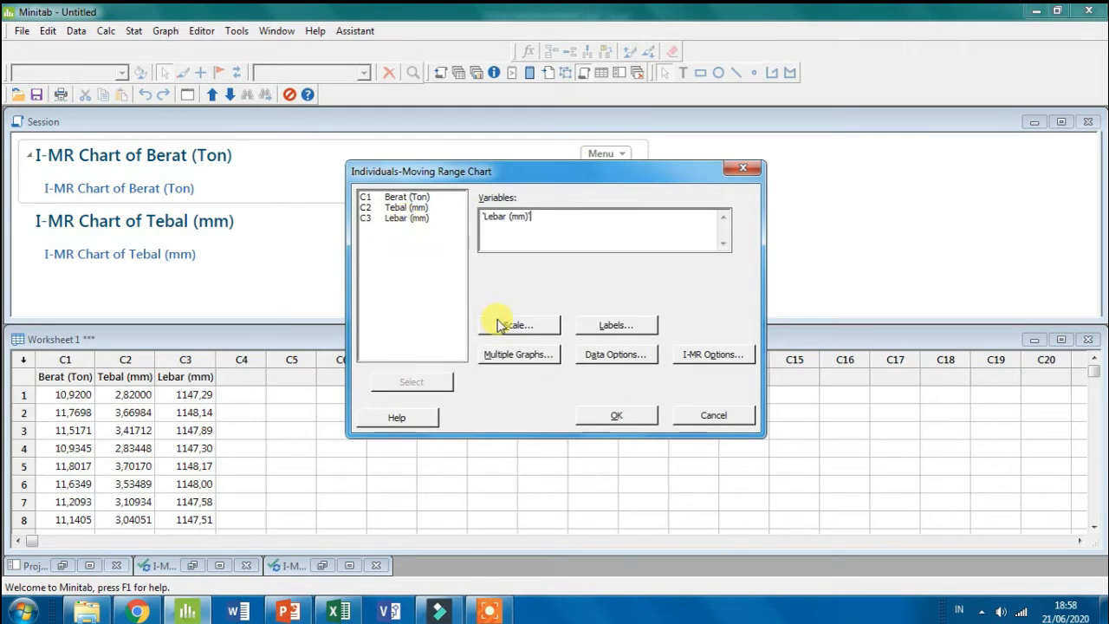
click(611, 415)
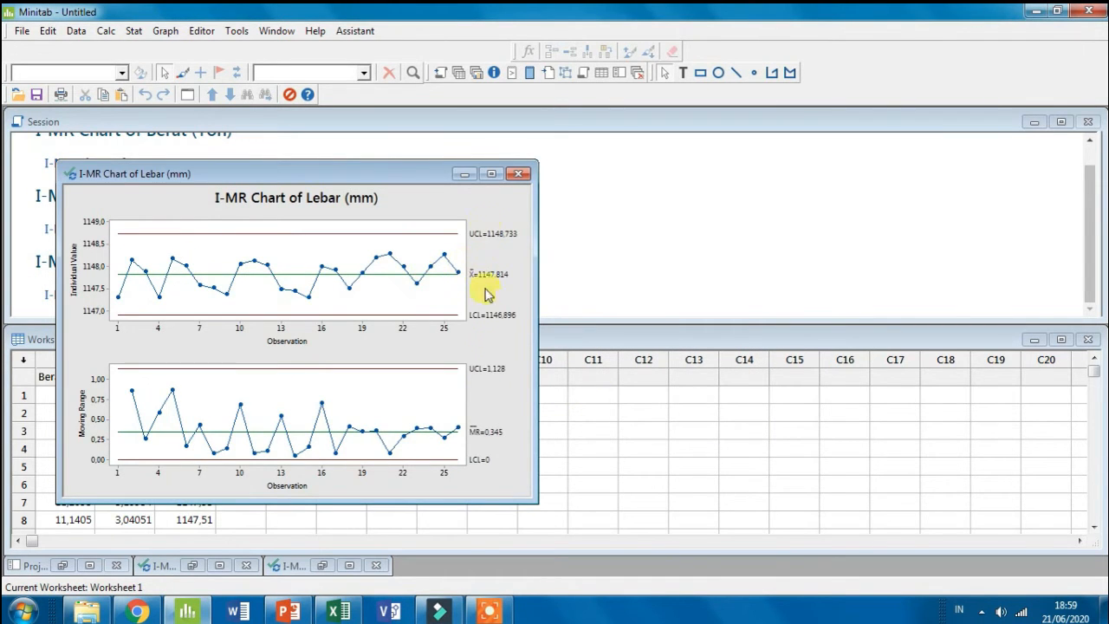
click(462, 176)
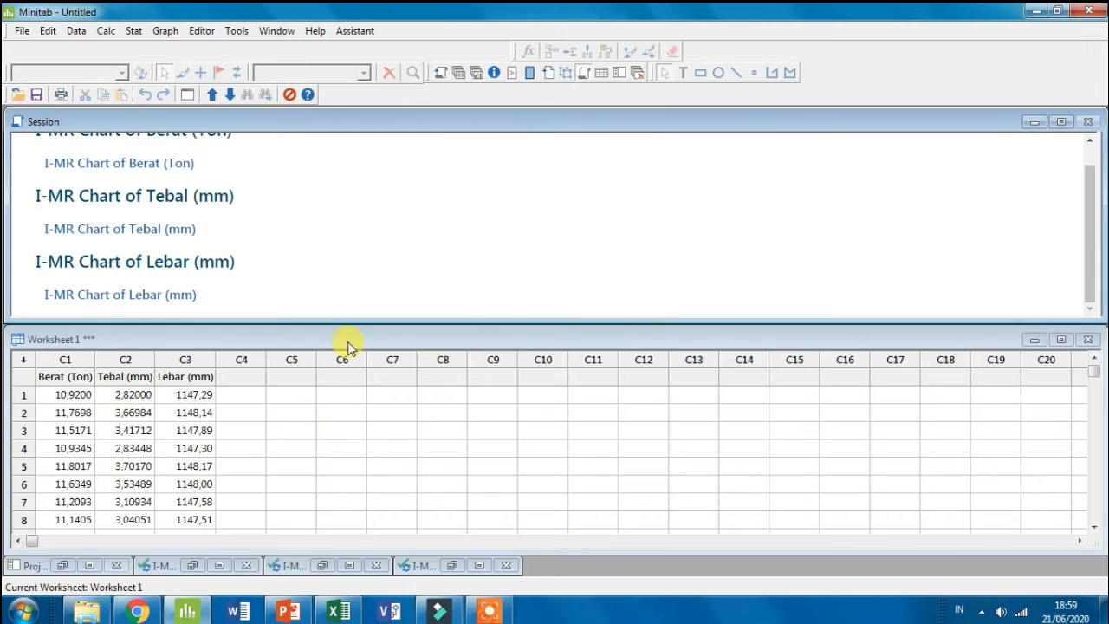
Reopen the I-MR chart of Berat (Ton) and maximize it to examine its points against the control limits
click(108, 165)
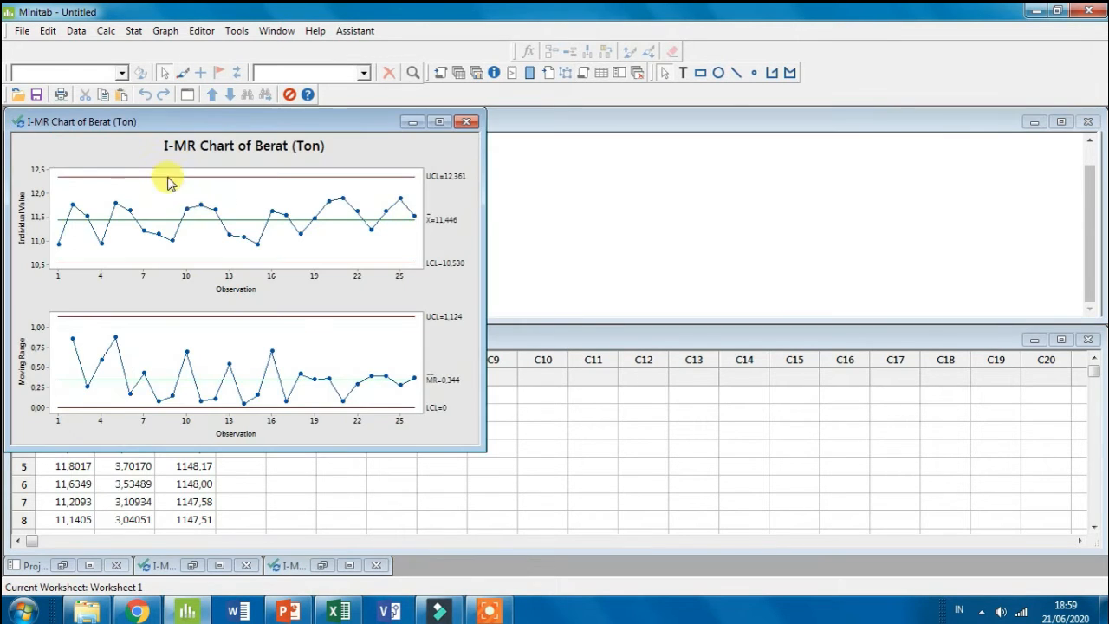
click(441, 122)
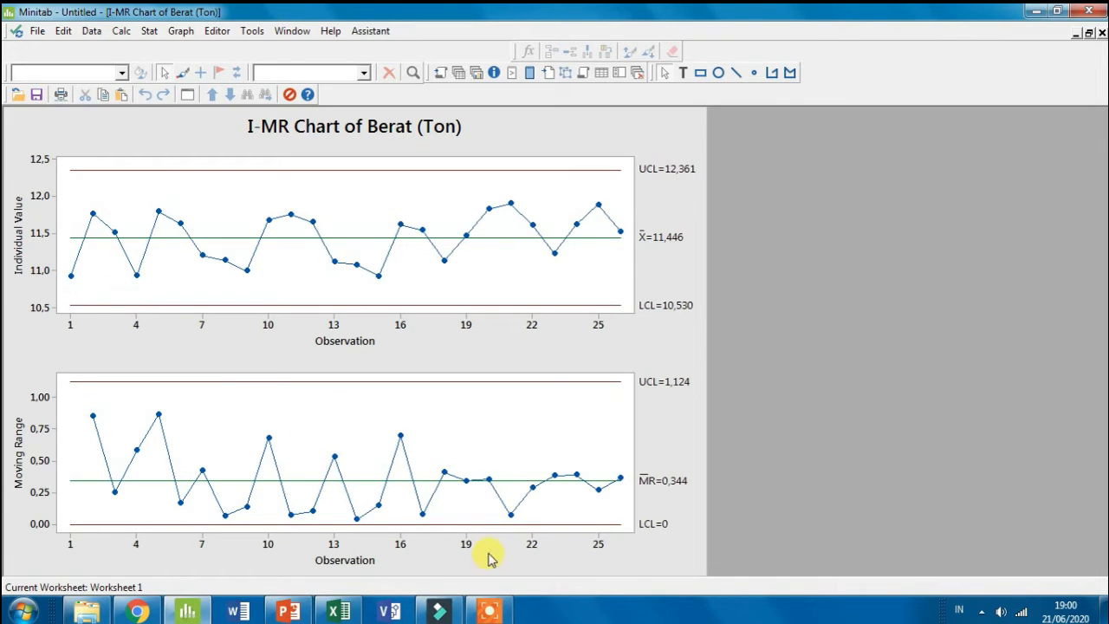
click(486, 607)
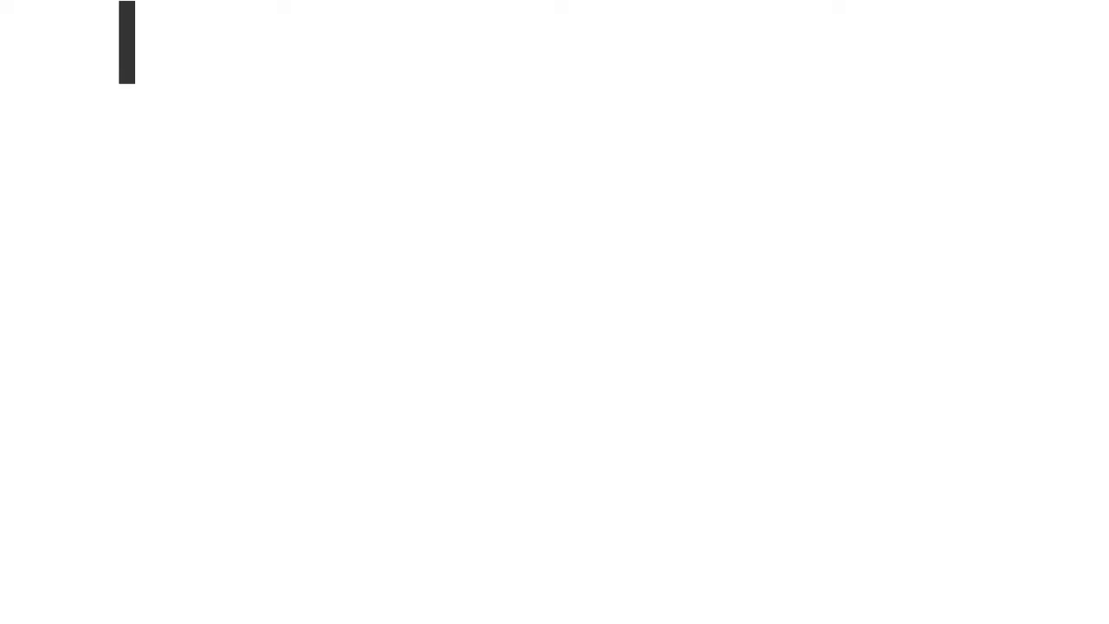
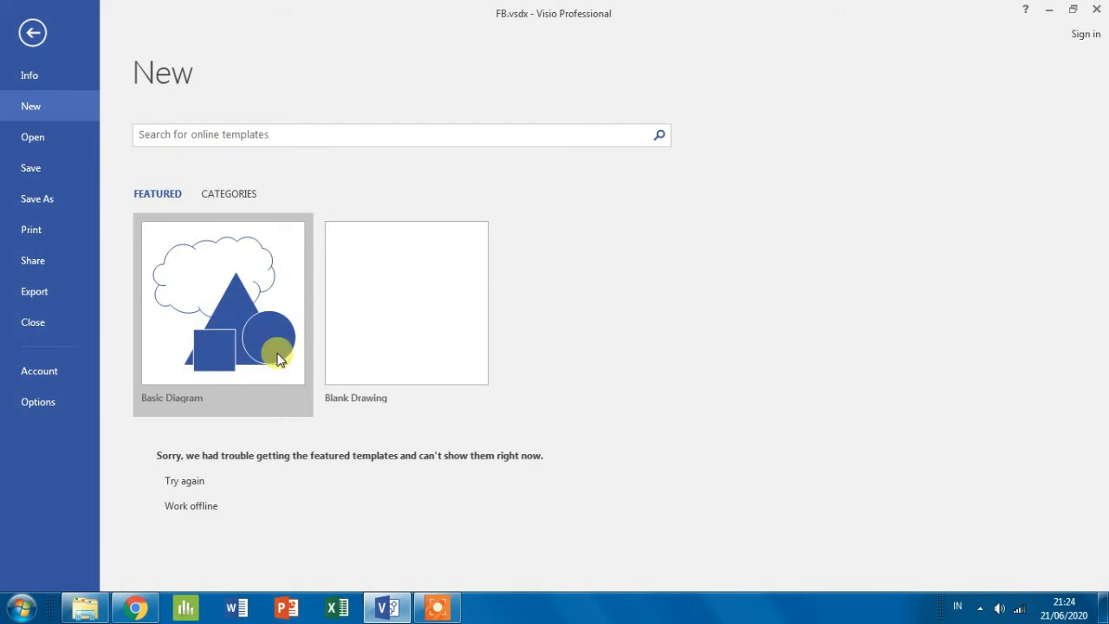
Create a new drawing in Visio from the Basic Diagram template with Metric Units
click(253, 300)
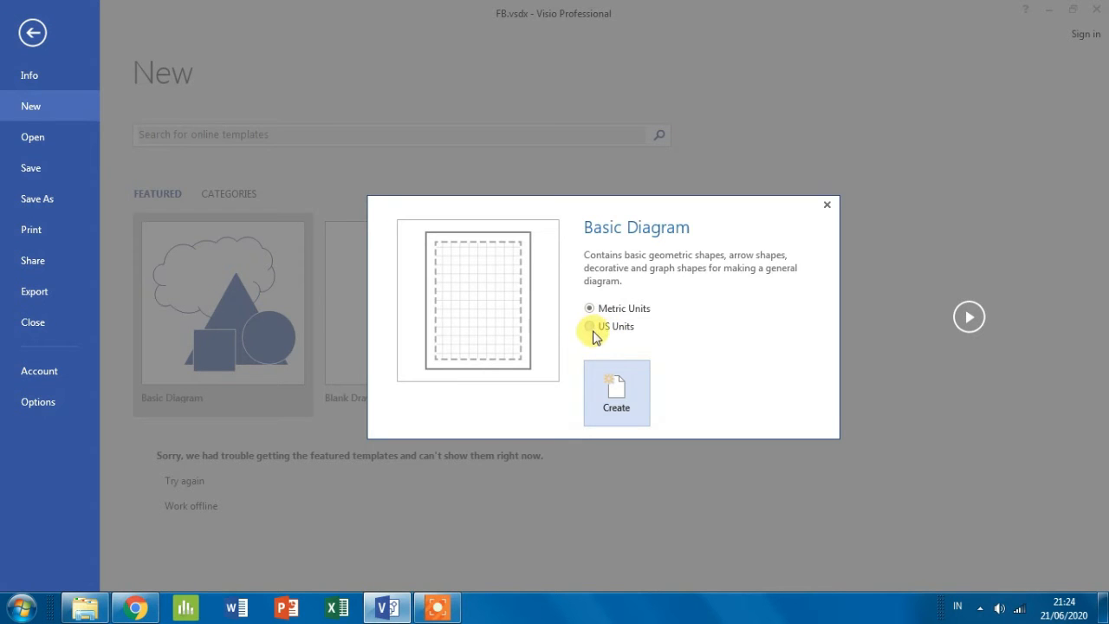
click(602, 388)
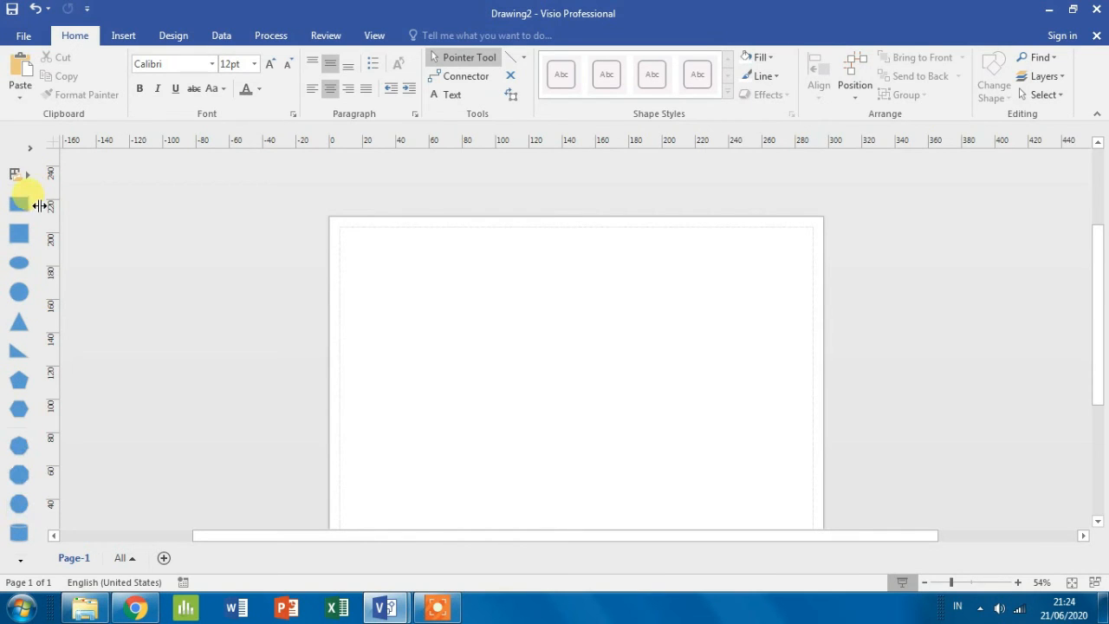
Apply the black-and-white theme with white-filled, black-outlined shapes to the drawing
click(173, 35)
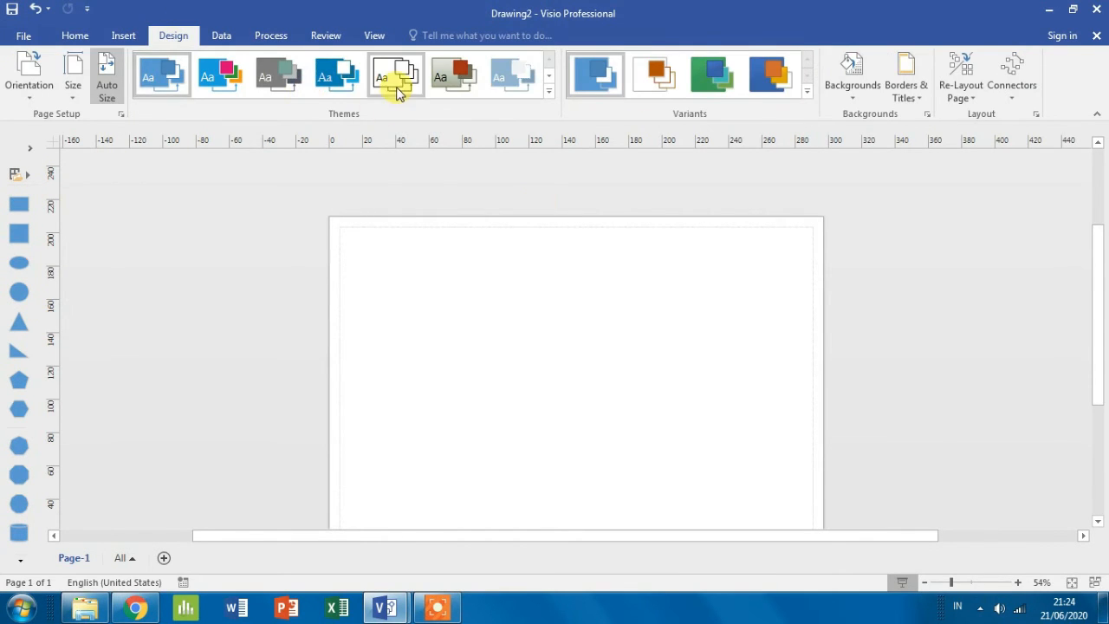
click(396, 86)
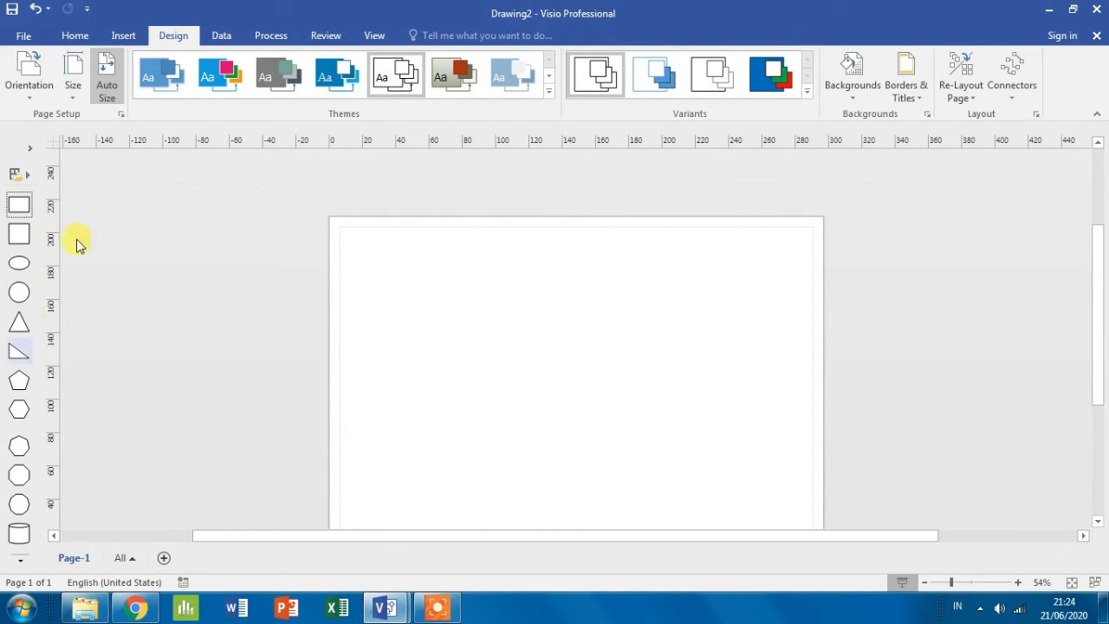
click(66, 36)
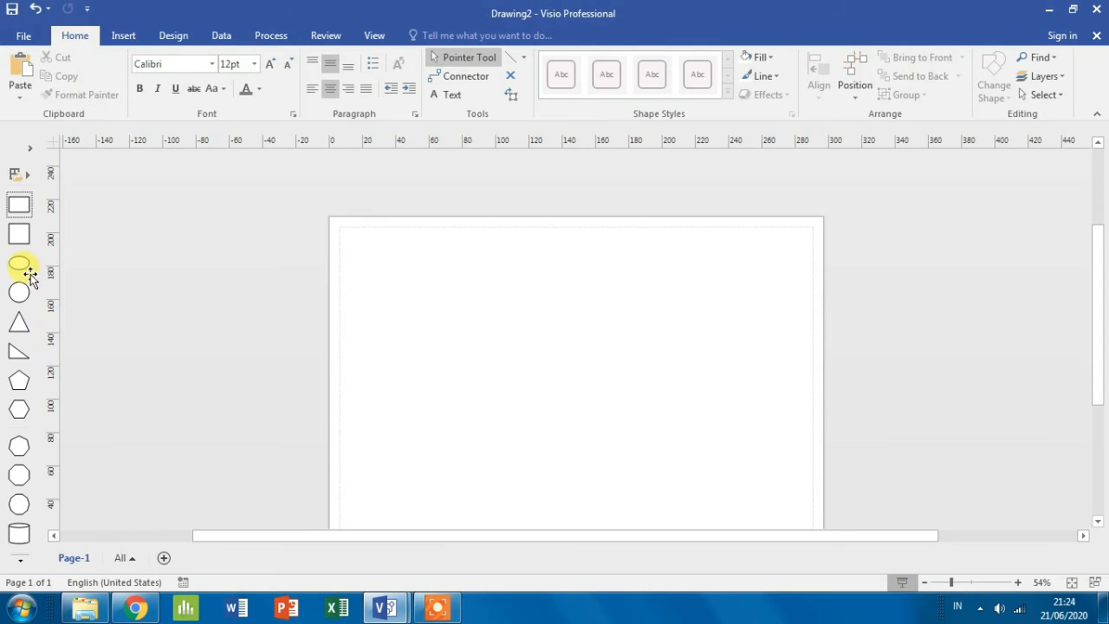
Place a 40 × 40 mm triangle in the upper-right part of the page and rotate it to -90 degrees
drag(21, 320, 696, 338)
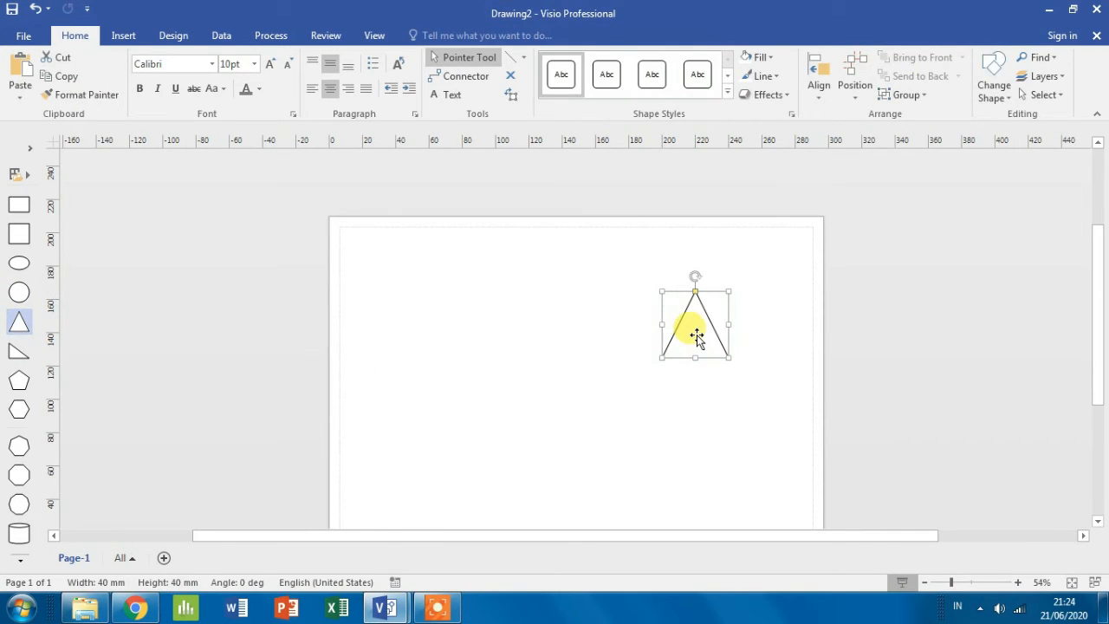
drag(695, 276, 838, 333)
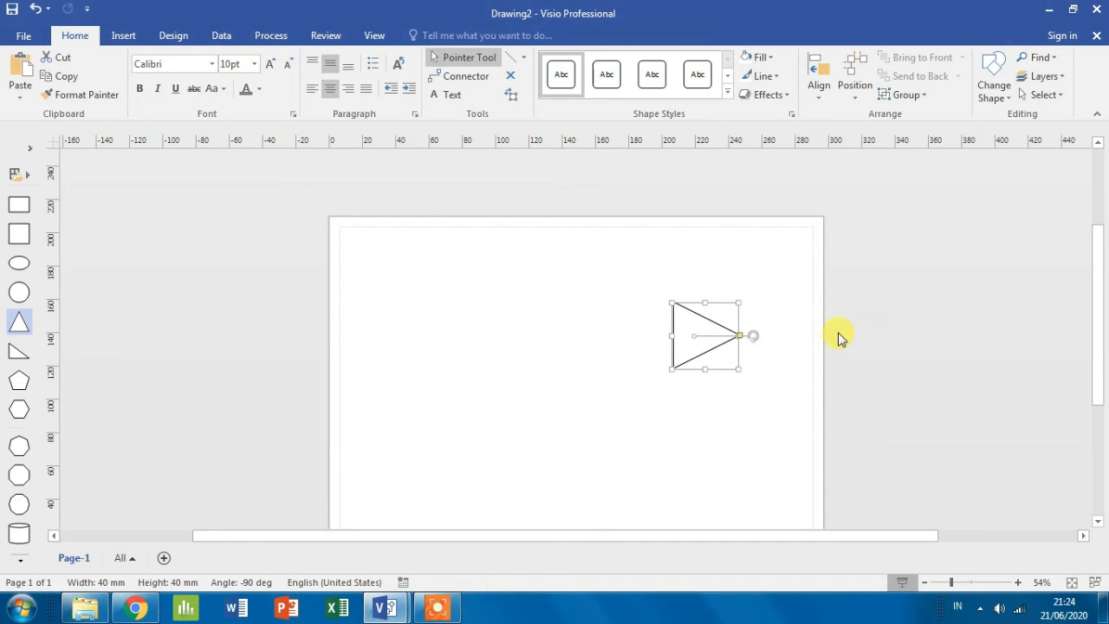
click(734, 408)
click(716, 326)
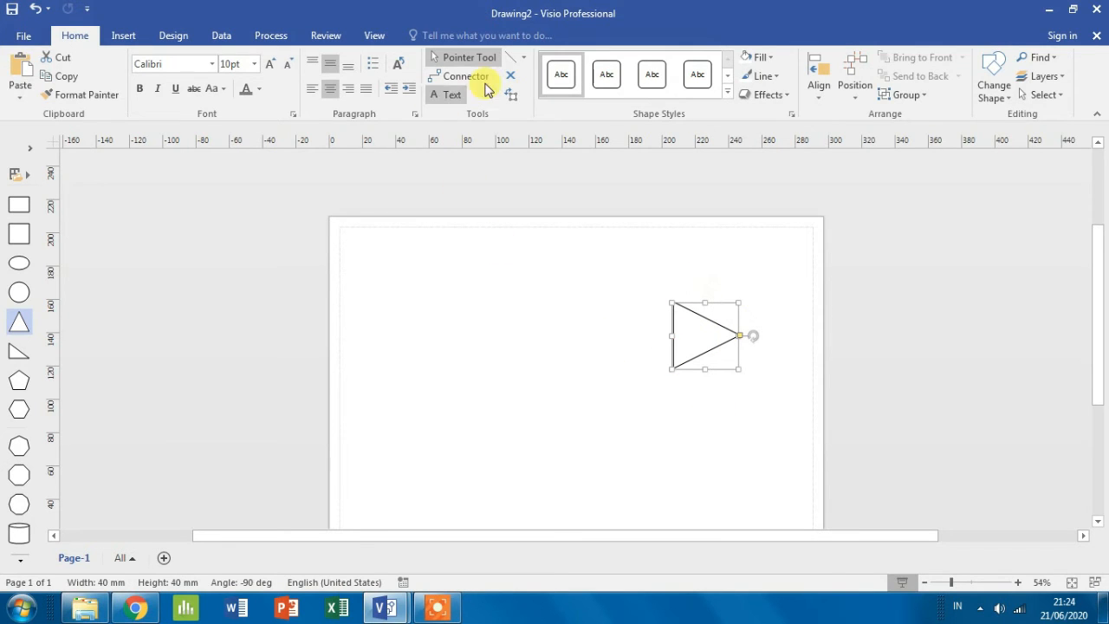
Draw a horizontal spine line about 197 mm long from the triangle's flat side toward the page's left edge
click(513, 59)
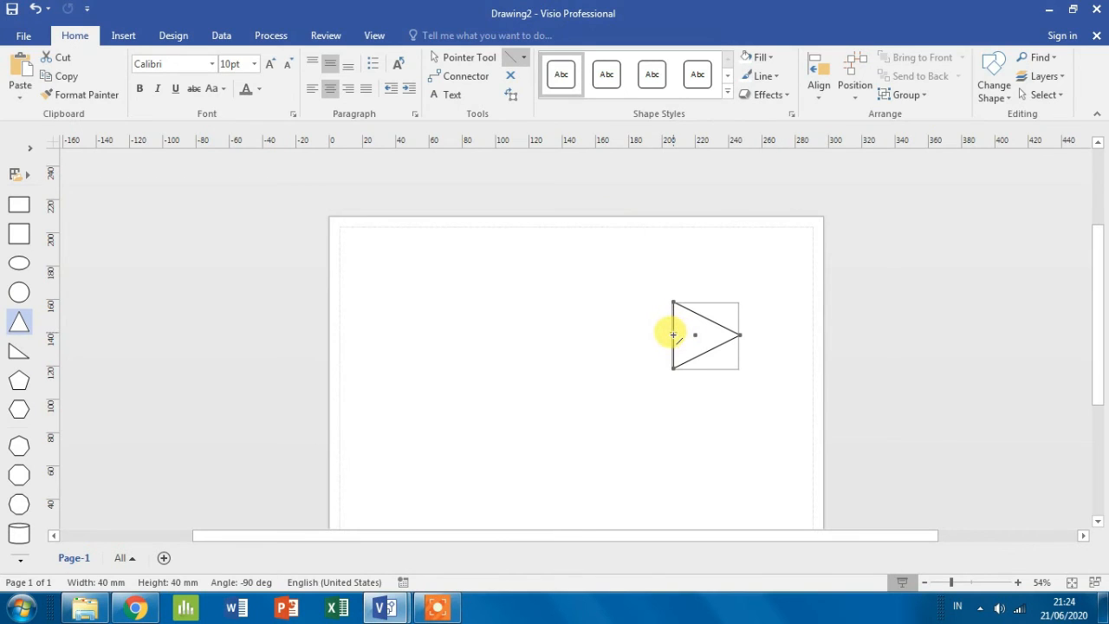
drag(674, 336, 342, 316)
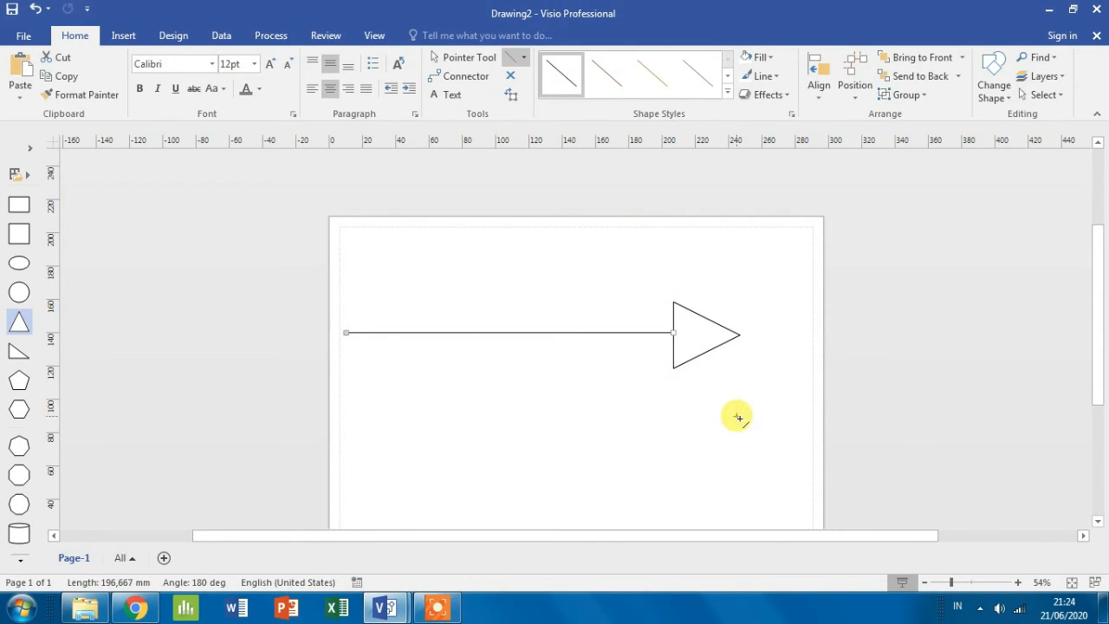
click(718, 441)
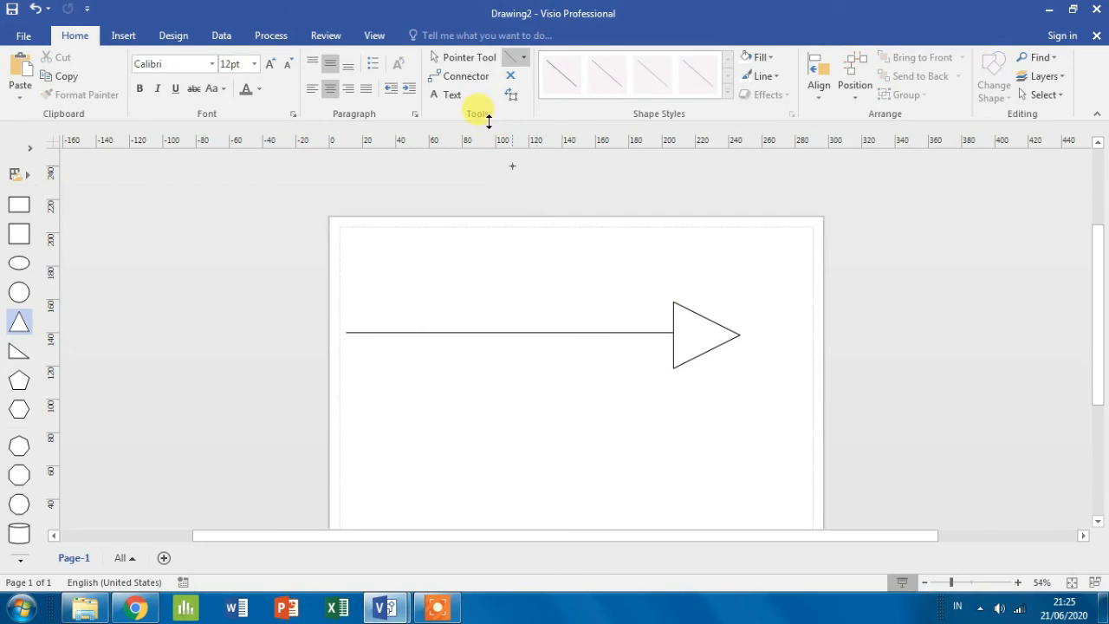
Draw a diagonal branch line about 79 mm long at -135 degrees, running down from the spine near the arrowhead
click(513, 57)
drag(630, 334, 537, 426)
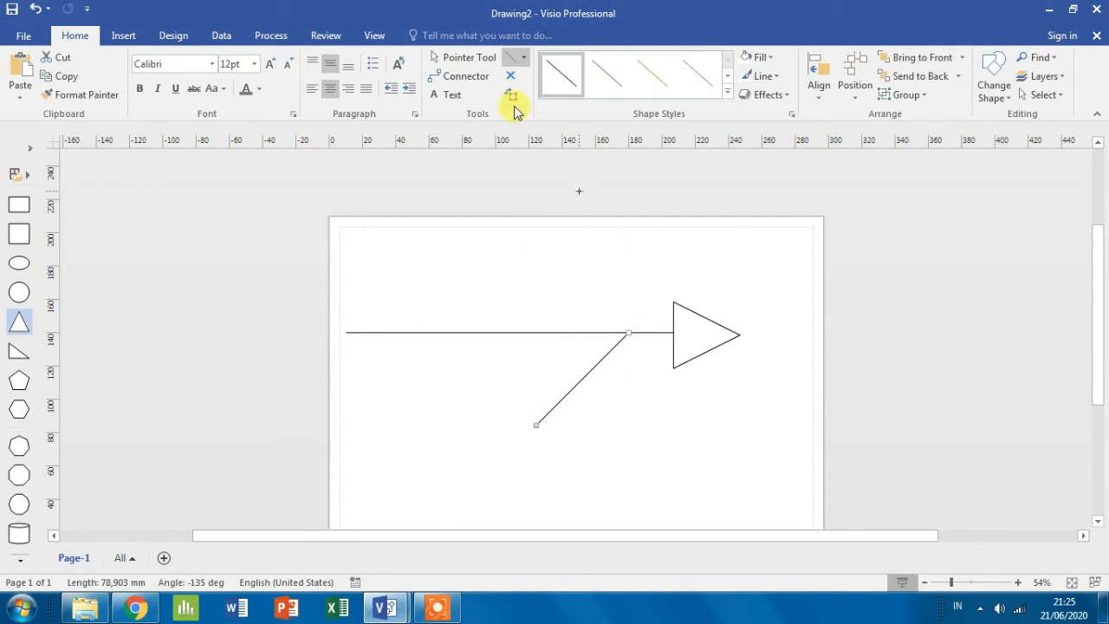
click(450, 57)
key(Escape)
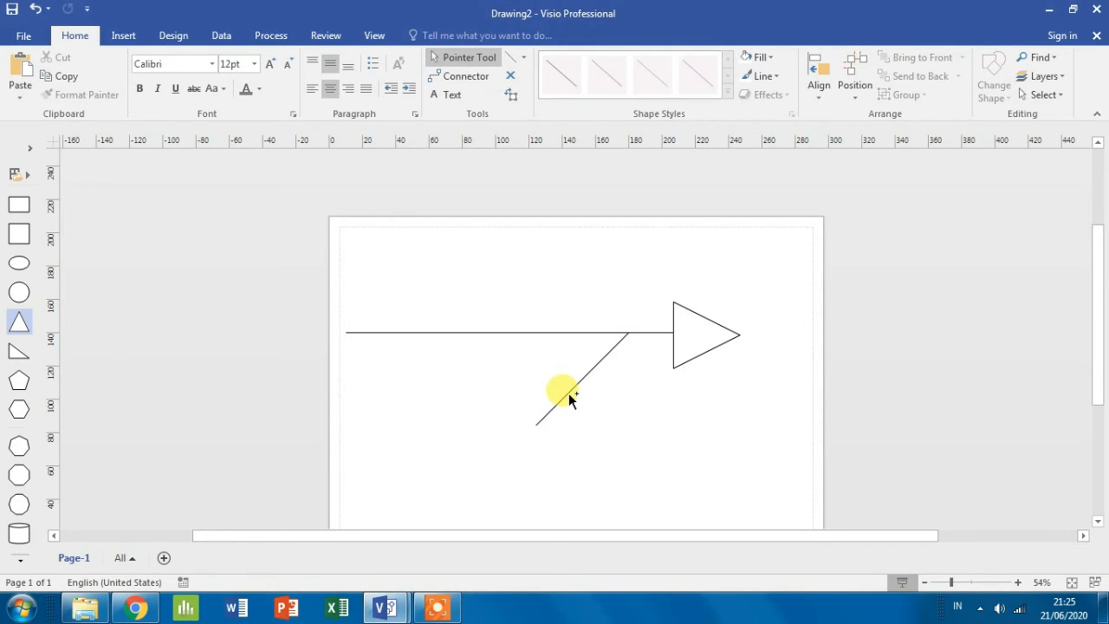
Copy the lower diagonal branch twice along the spine, once near its middle and once near its tail
click(569, 395)
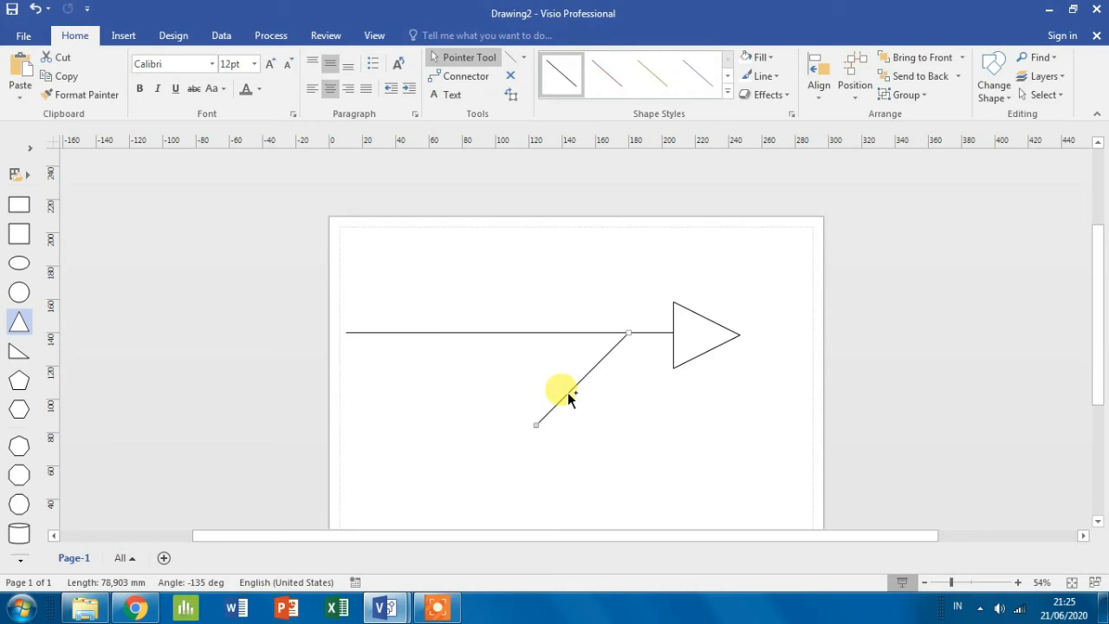
drag(569, 394, 413, 396)
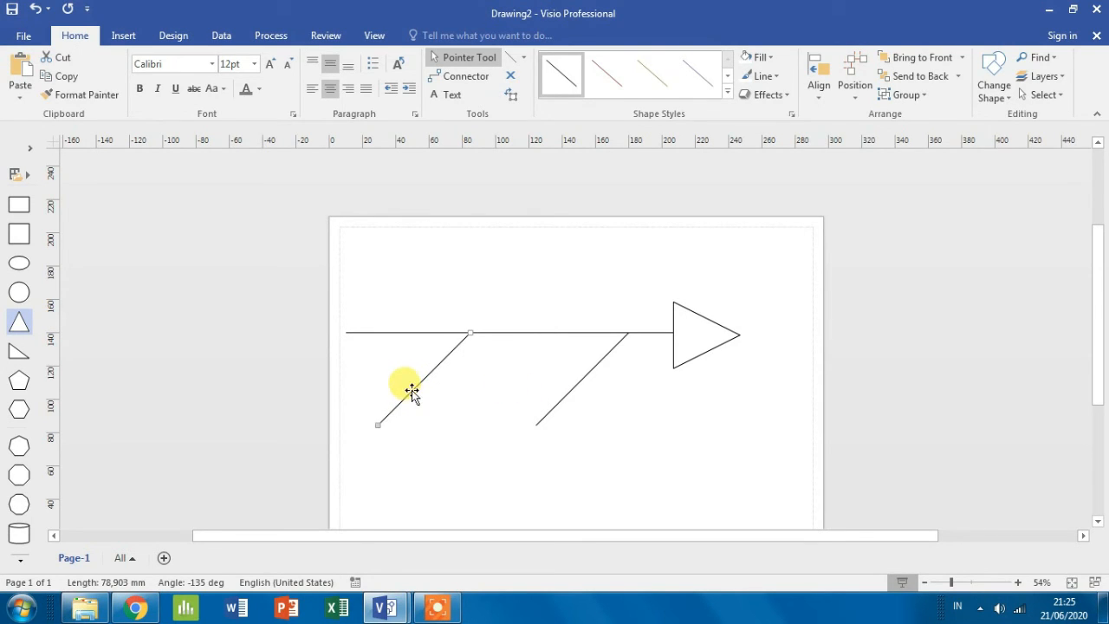
drag(413, 390, 315, 382)
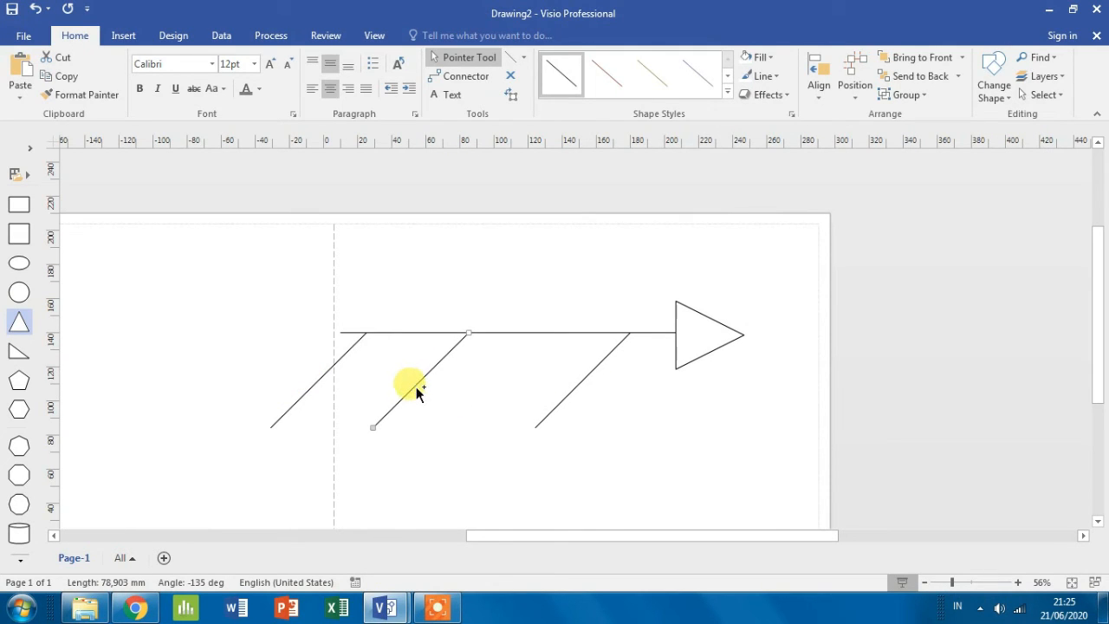
drag(416, 387, 577, 289)
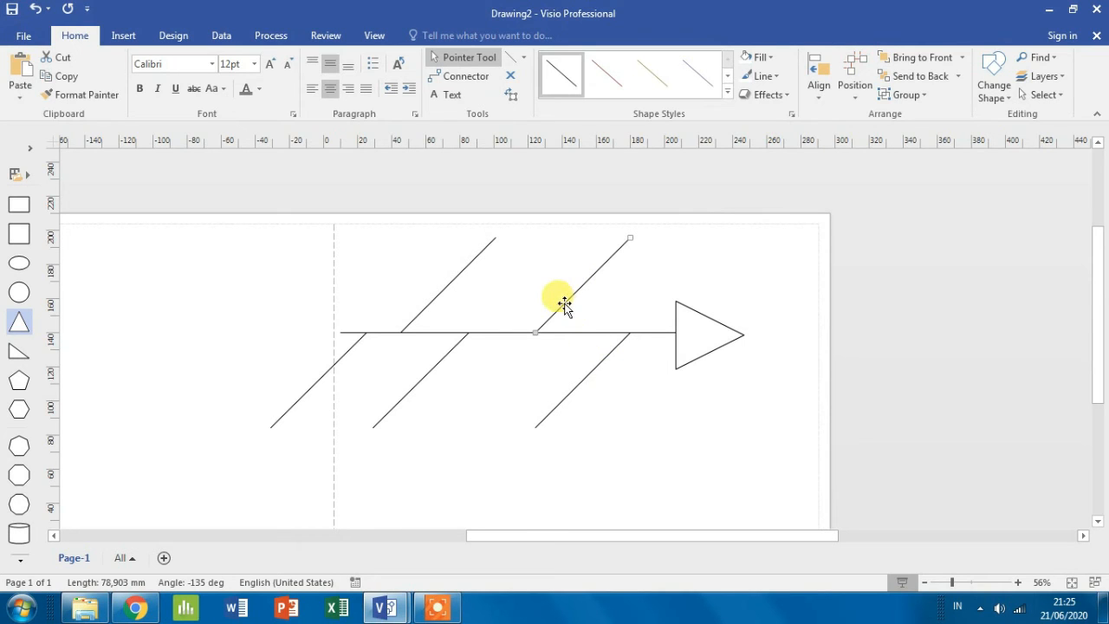
key(Delete)
click(454, 279)
key(Delete)
Draw an upper branch about 78 mm long at 135 degrees from the spine and copy it once nearer the arrowhead
click(512, 57)
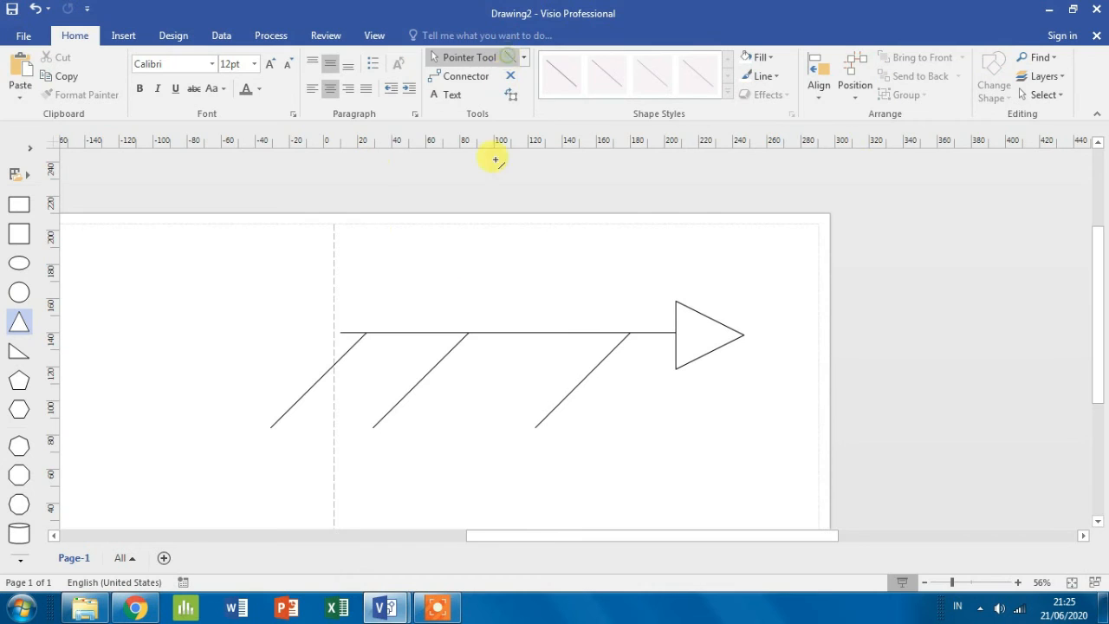
drag(426, 332, 333, 238)
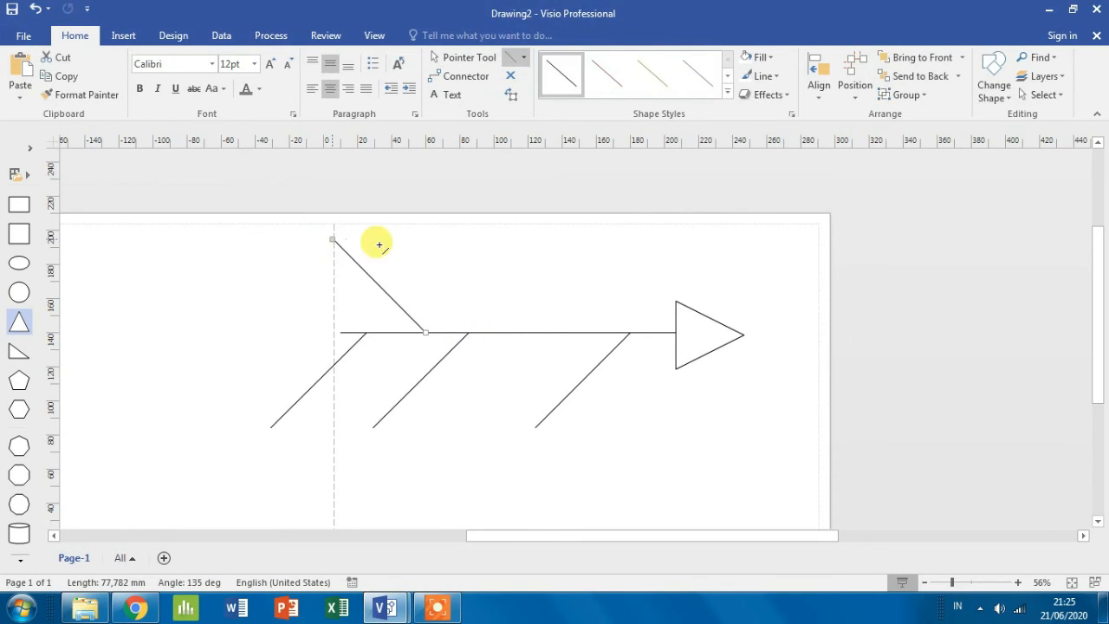
click(438, 56)
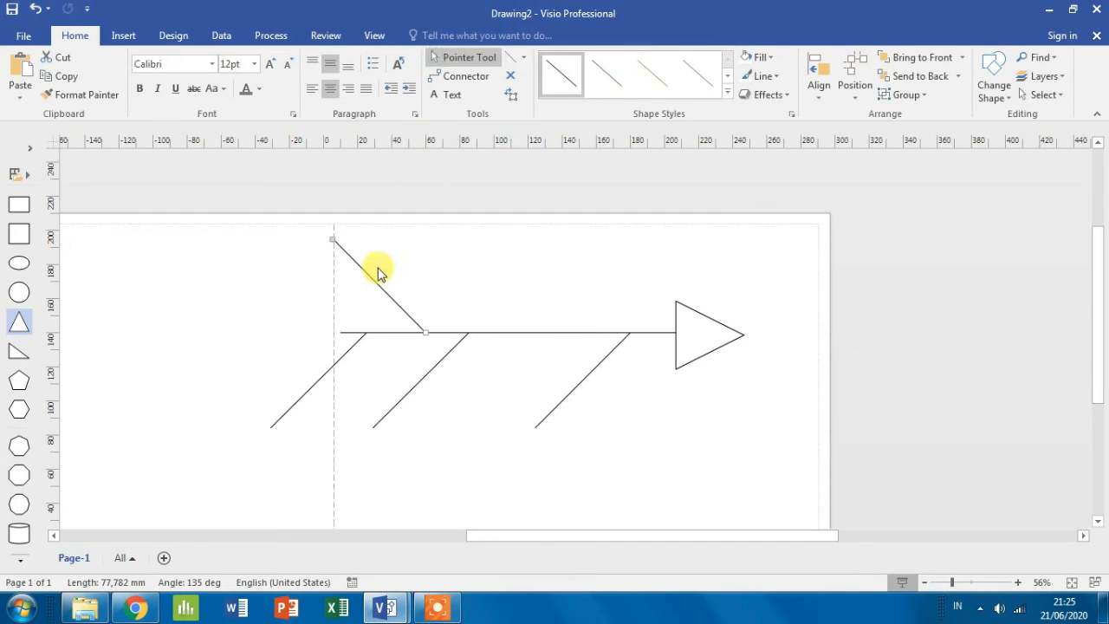
drag(372, 280, 501, 291)
click(592, 253)
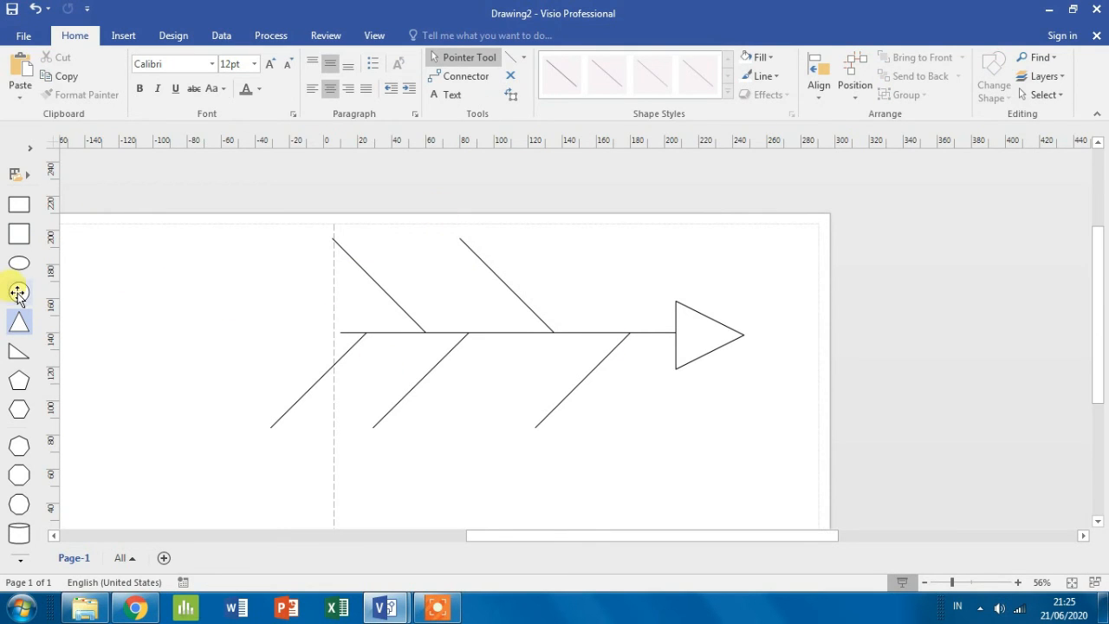
Place 60 × 40 mm ellipses at the ends of both upper branches and of the middle and right lower branches
drag(19, 262, 492, 466)
key(ctrl+z)
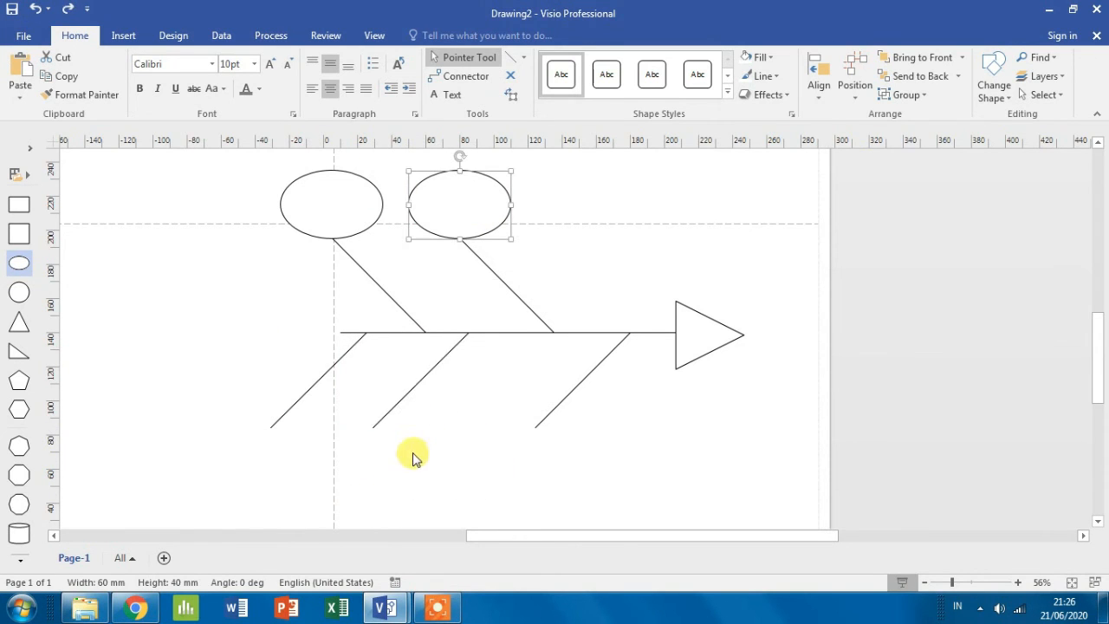
drag(471, 216, 388, 478)
drag(569, 503, 559, 476)
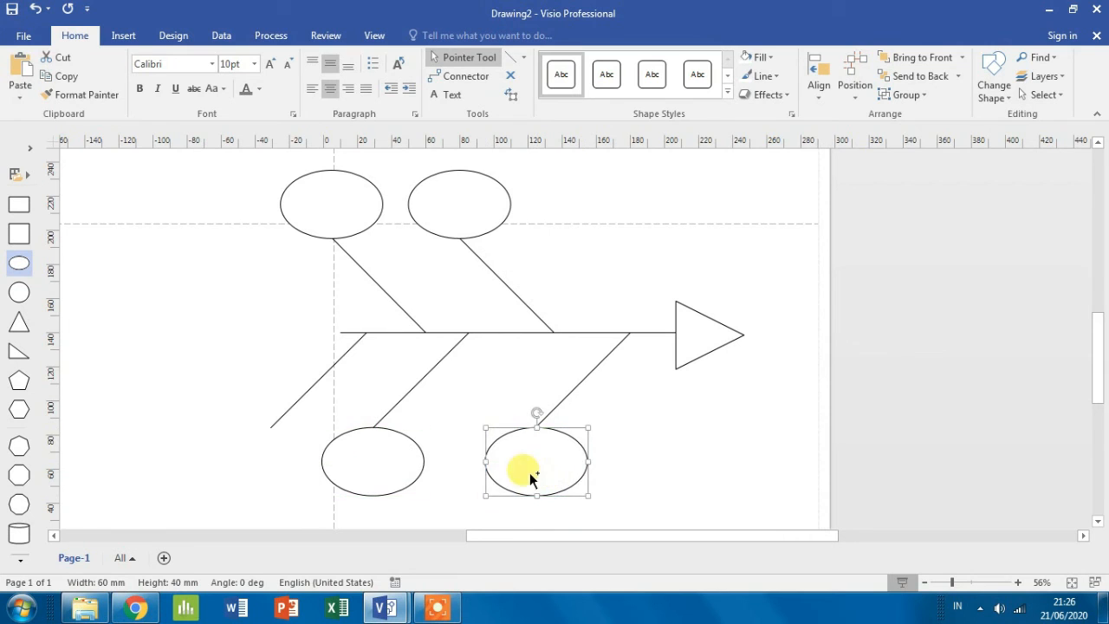
drag(390, 457, 292, 447)
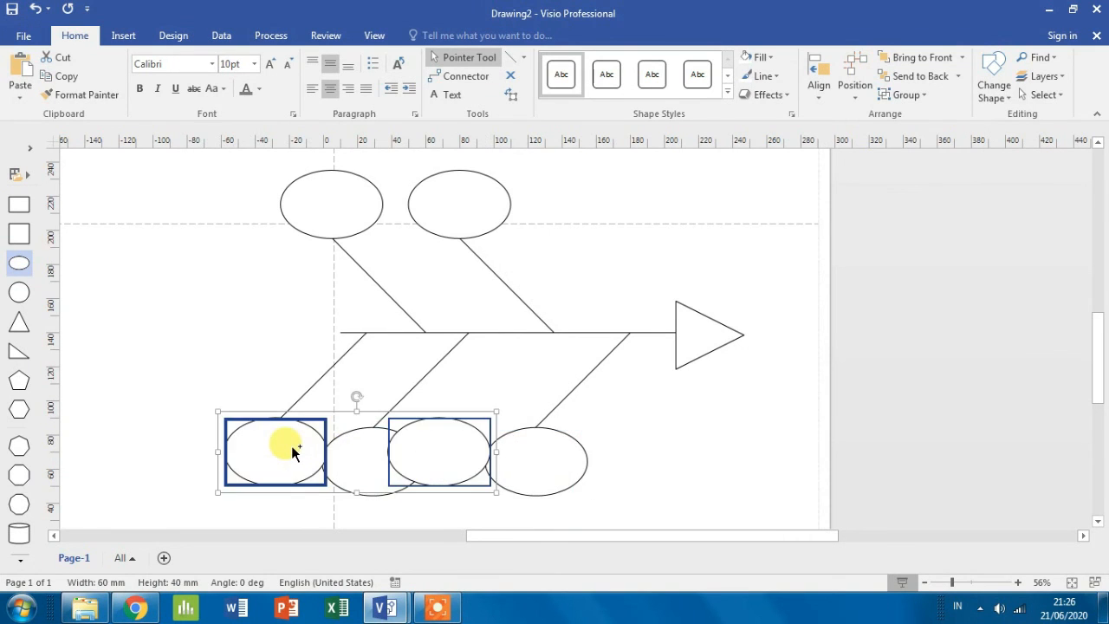
key(ctrl+z)
key(Escape)
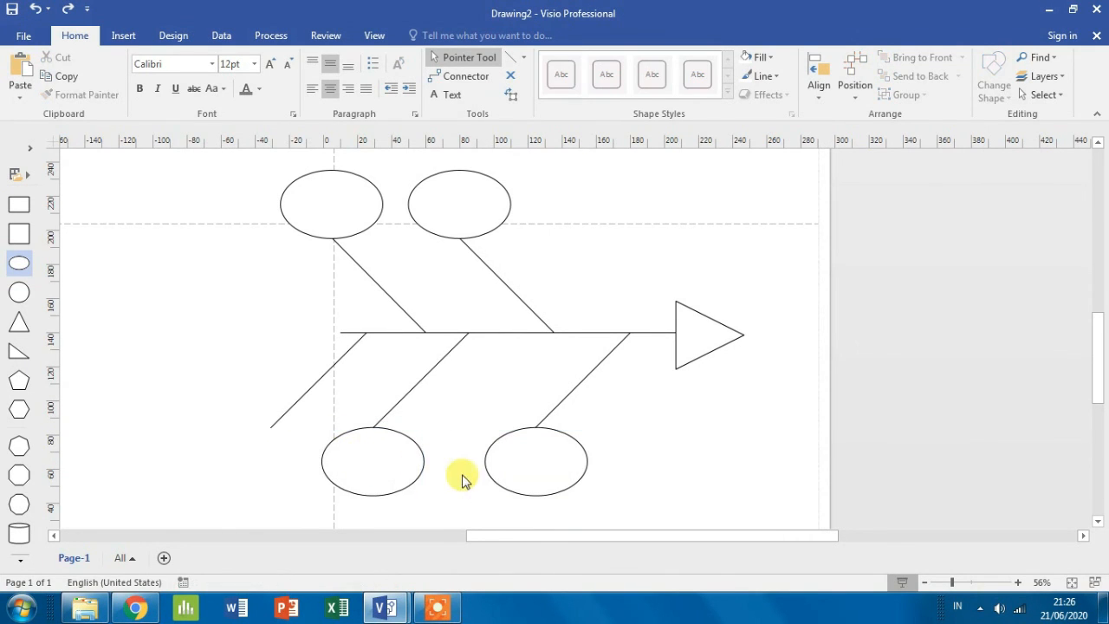
Copy an ellipse to the end of the leftmost lower branch and shift the middle ellipse with its branch slightly right
drag(392, 466, 297, 471)
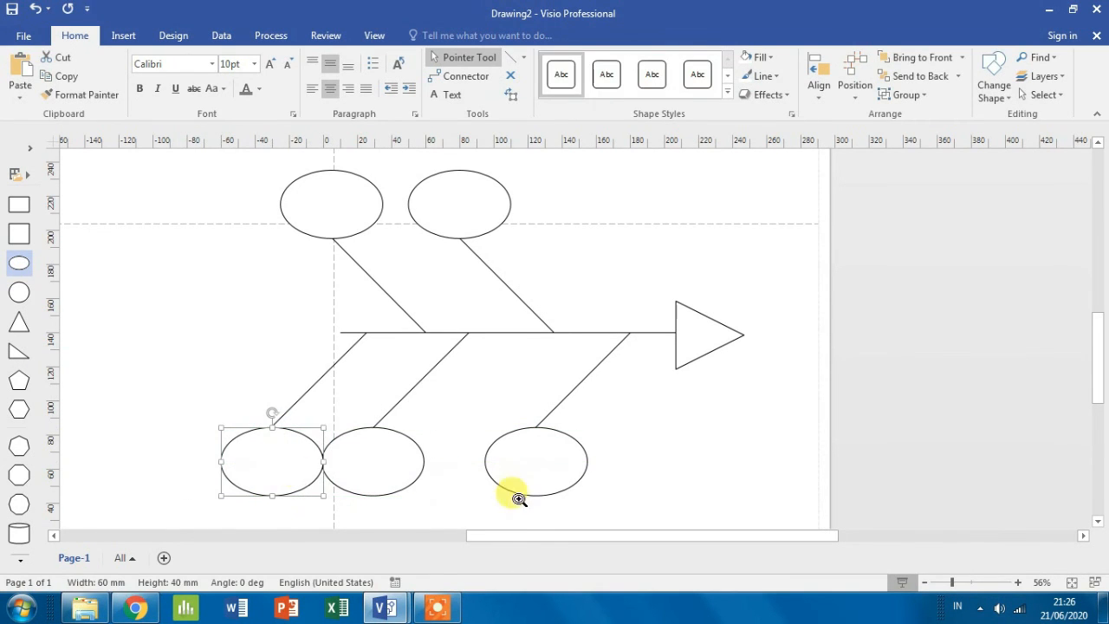
click(397, 443)
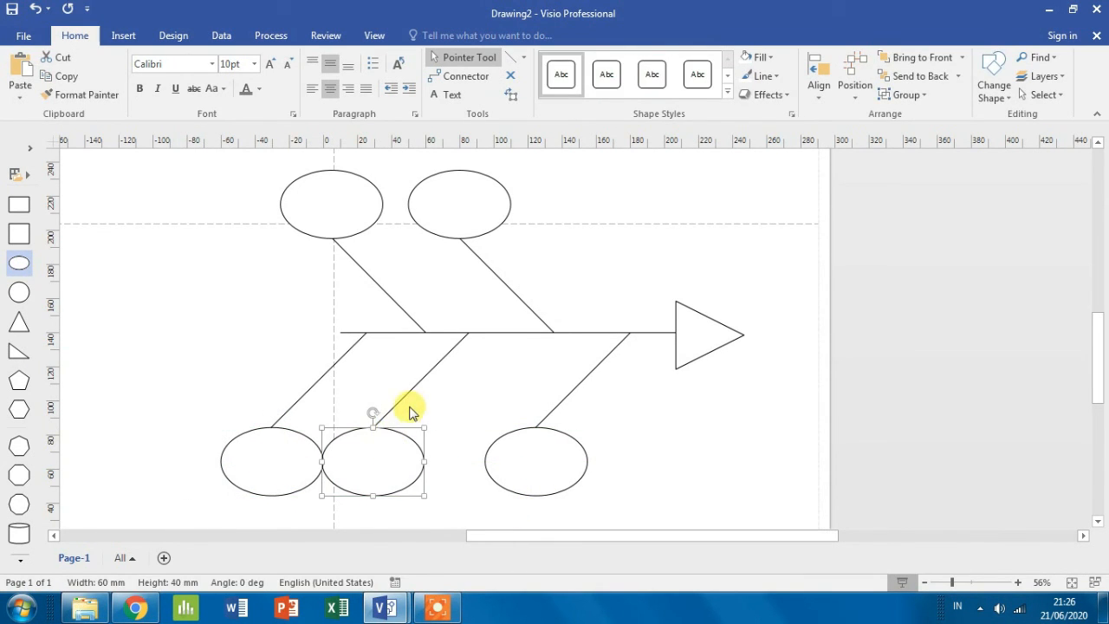
shift+click(401, 399)
drag(401, 400, 421, 404)
click(673, 495)
Label the upper-left ellipse MAN and the upper-right ellipse MACHINE
scroll(495, 425, up, 2)
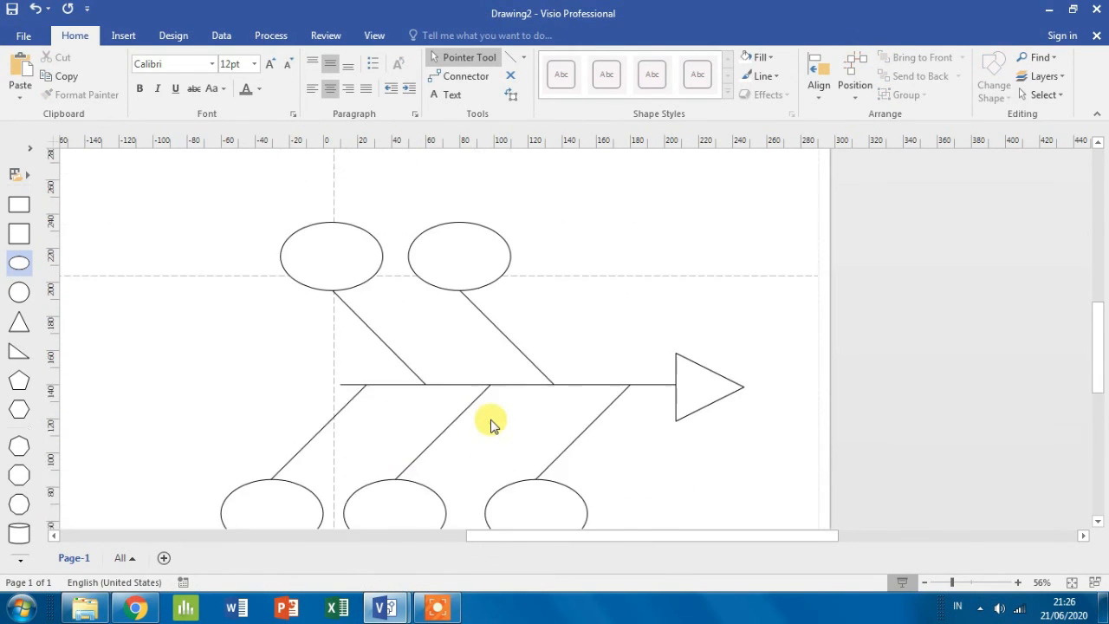
click(328, 257)
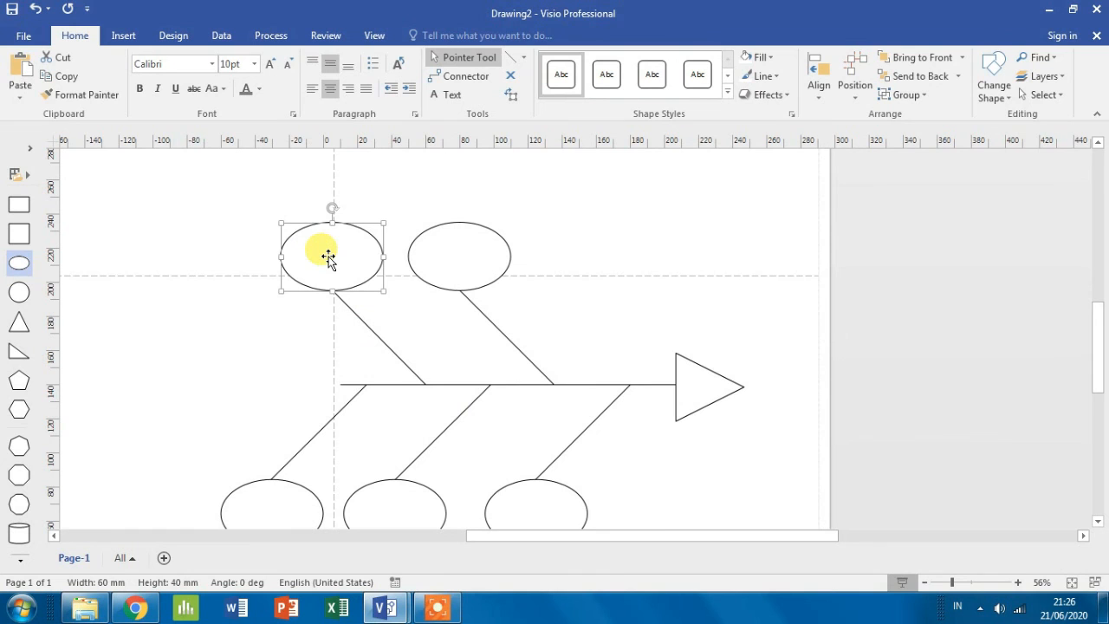
text(MAN)
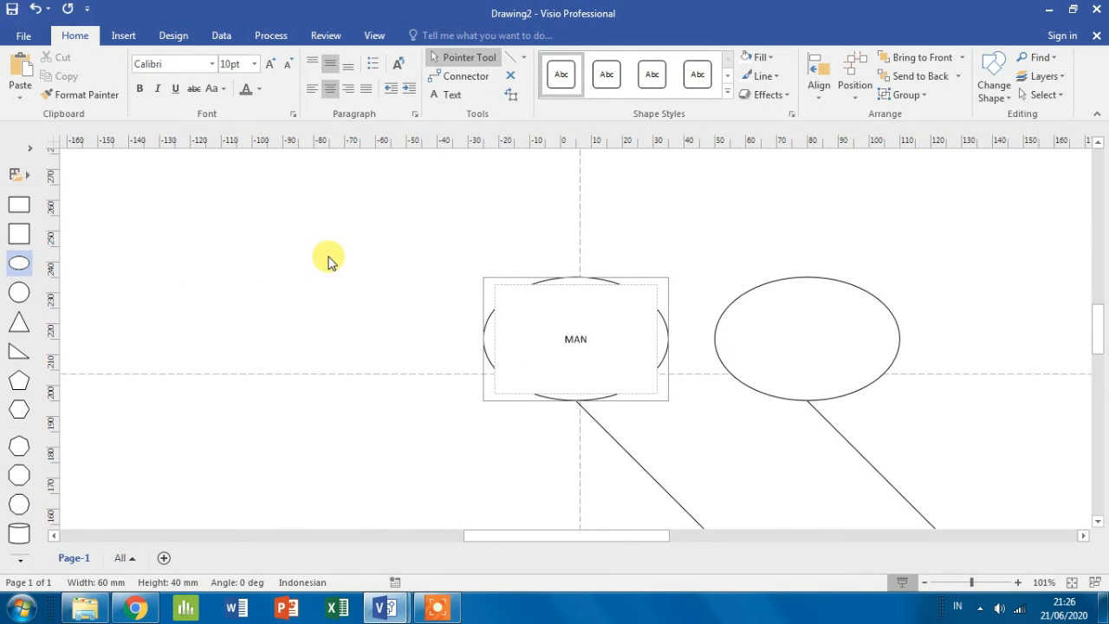
click(756, 327)
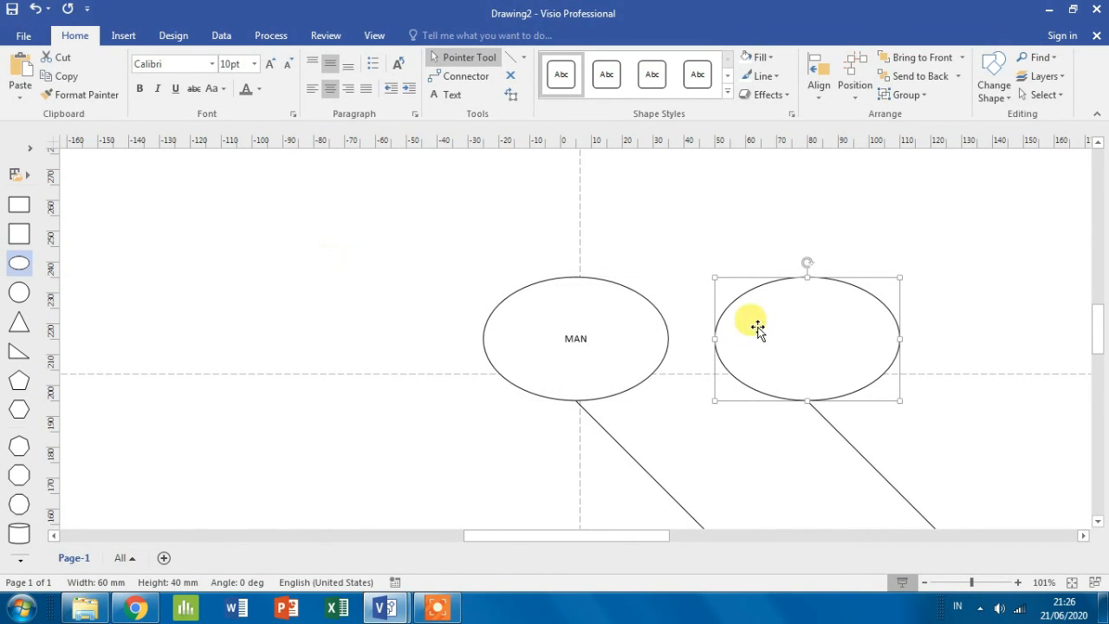
text(MACH)
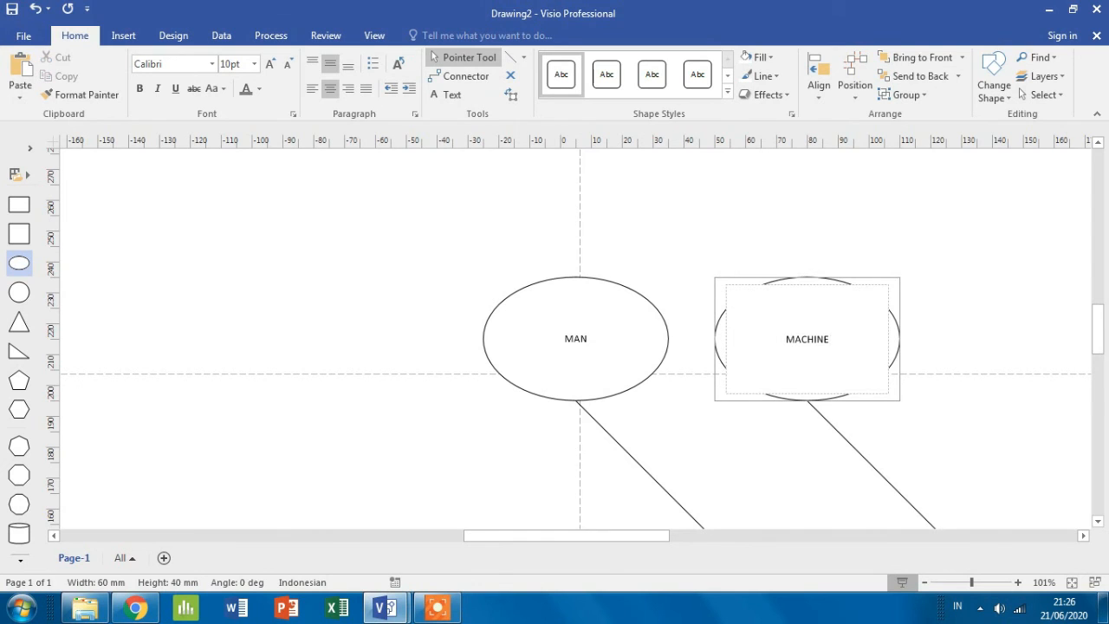
text(INE)
Label the three lower ellipses METHOD, MATERIAL and ENVIRONMENT, in order from the spine's tail towards the arrowhead
scroll(701, 290, down, 8)
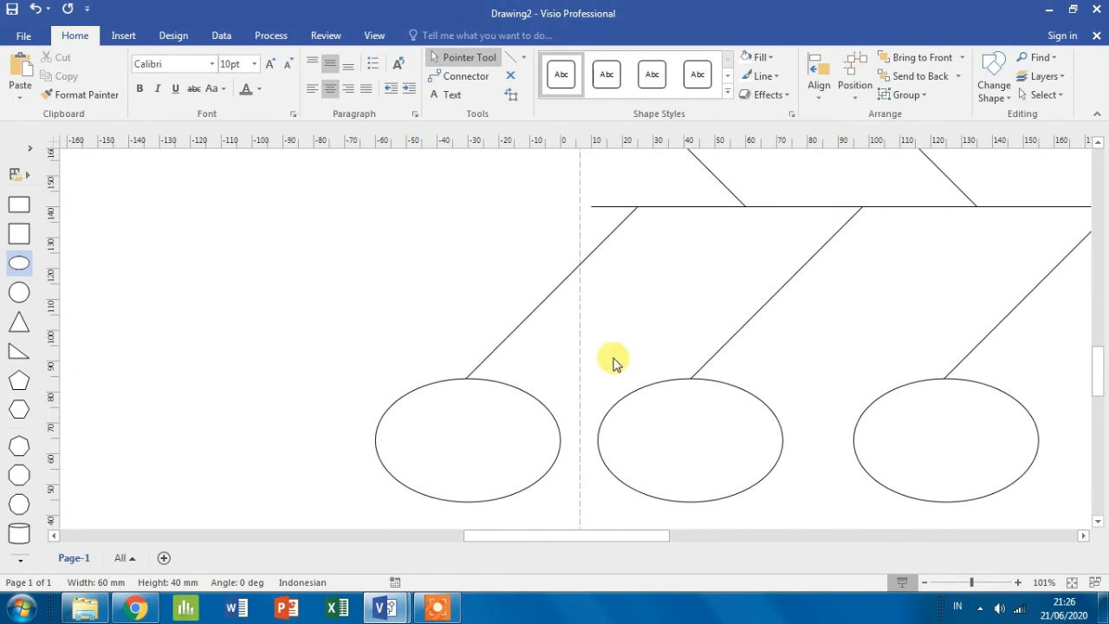
click(468, 427)
text(METHOD)
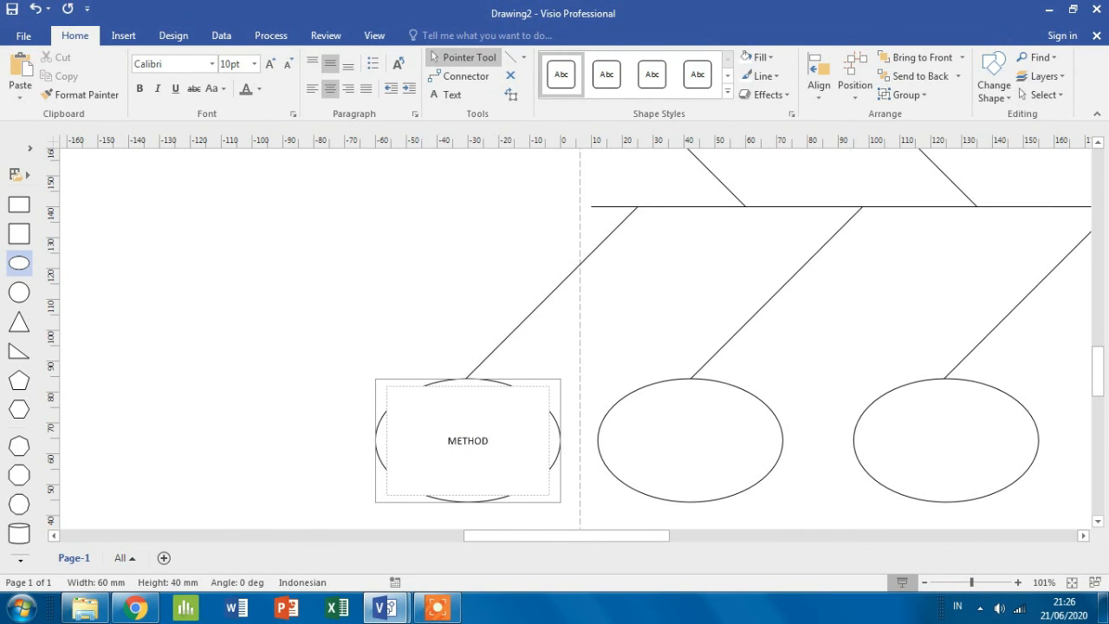
click(664, 445)
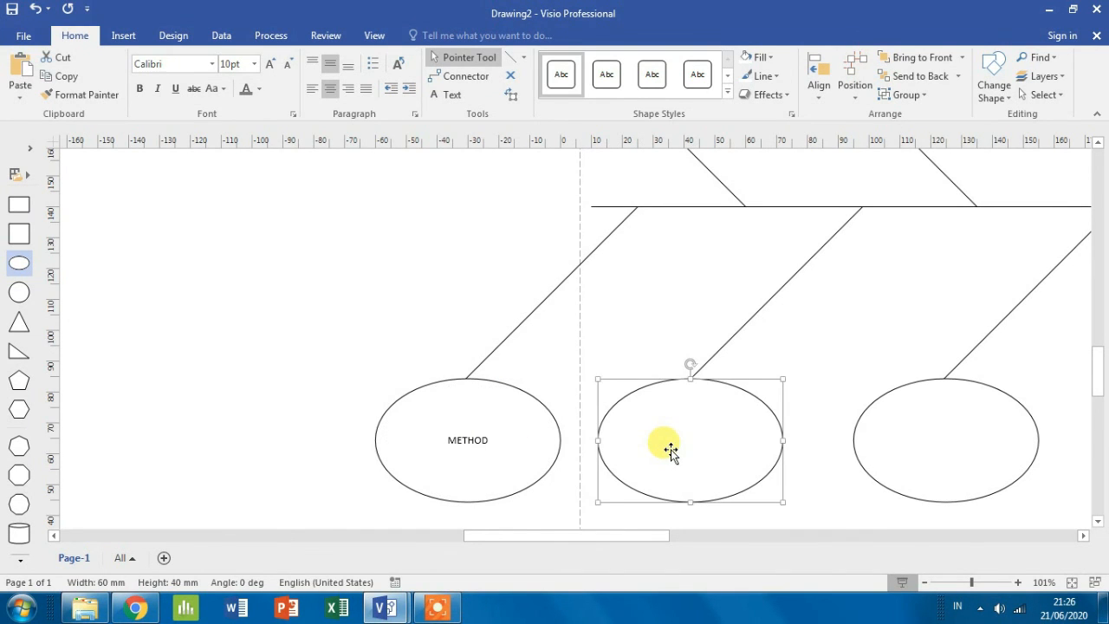
text(MATERIAL)
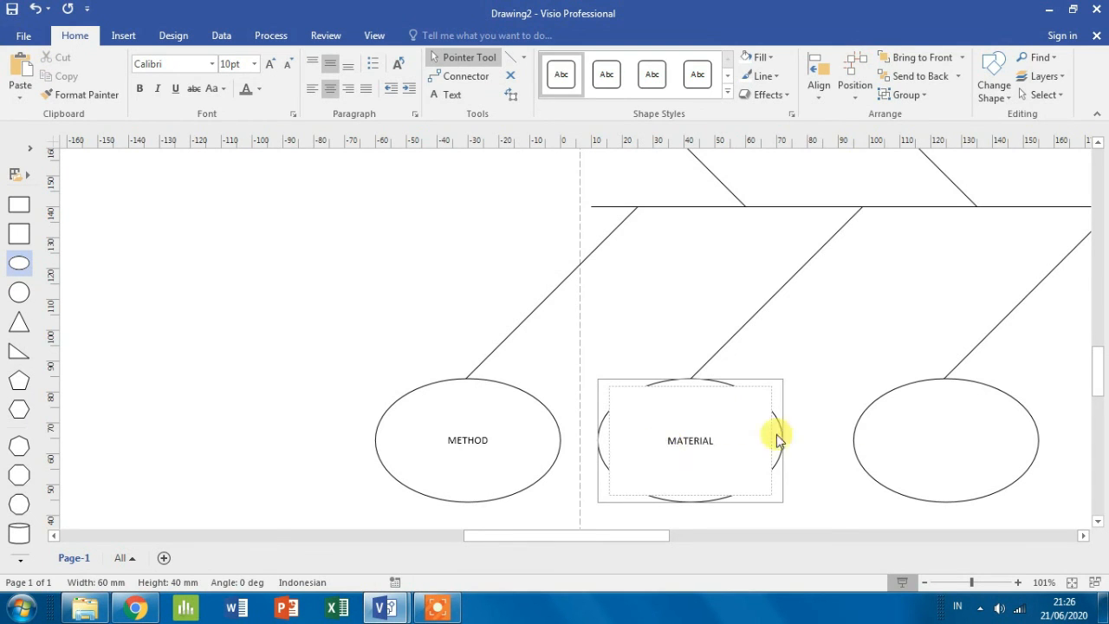
click(883, 423)
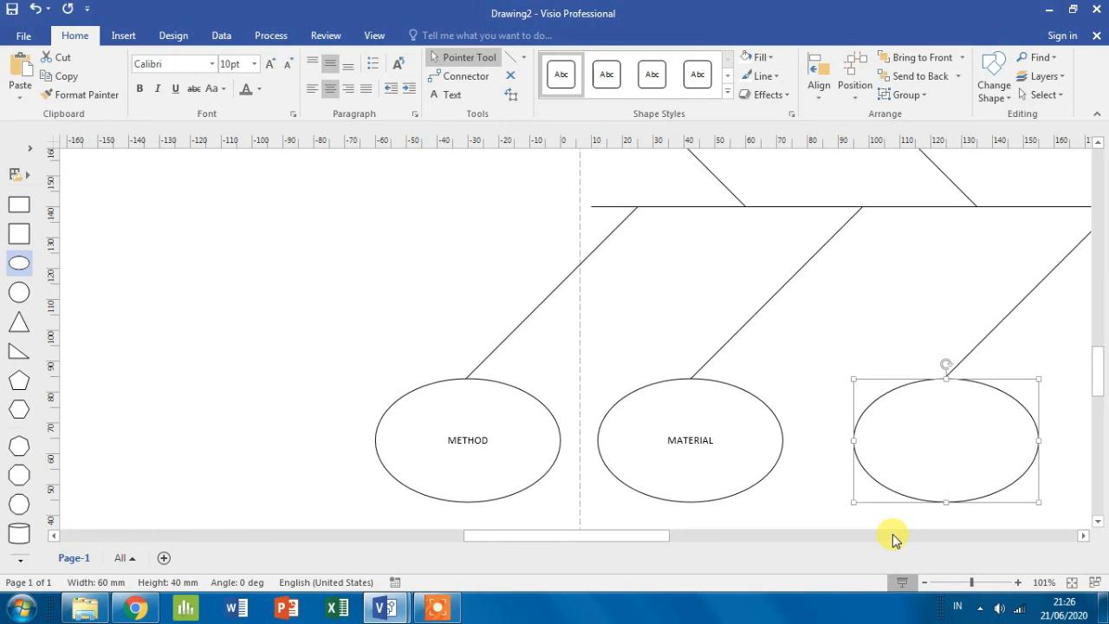
text(ENVIRONMENT)
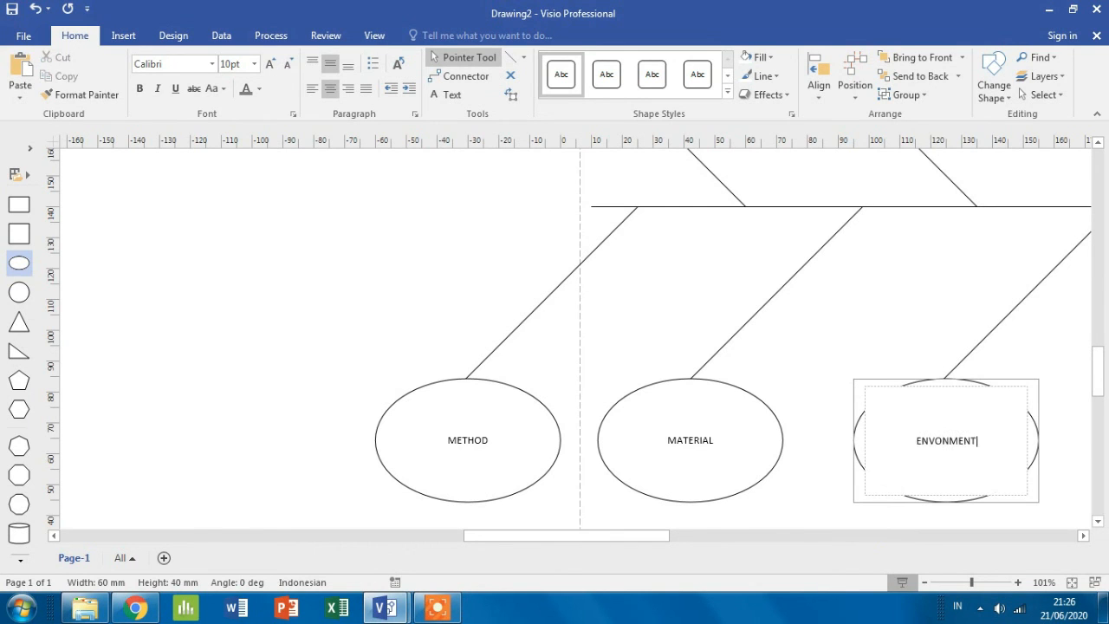
click(938, 440)
click(954, 317)
Draw a horizontal line about 51 mm long from the upper part of the MAN branch, running away from the arrowhead
ctrl+scroll(909, 381, down, 3)
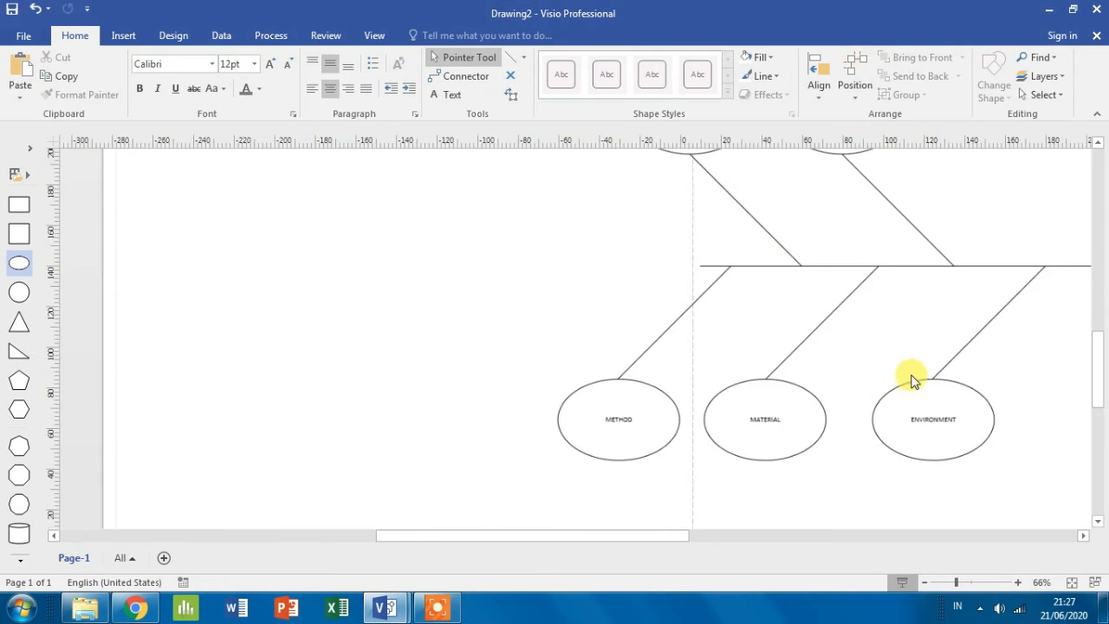
ctrl+scroll(910, 376, down, 2)
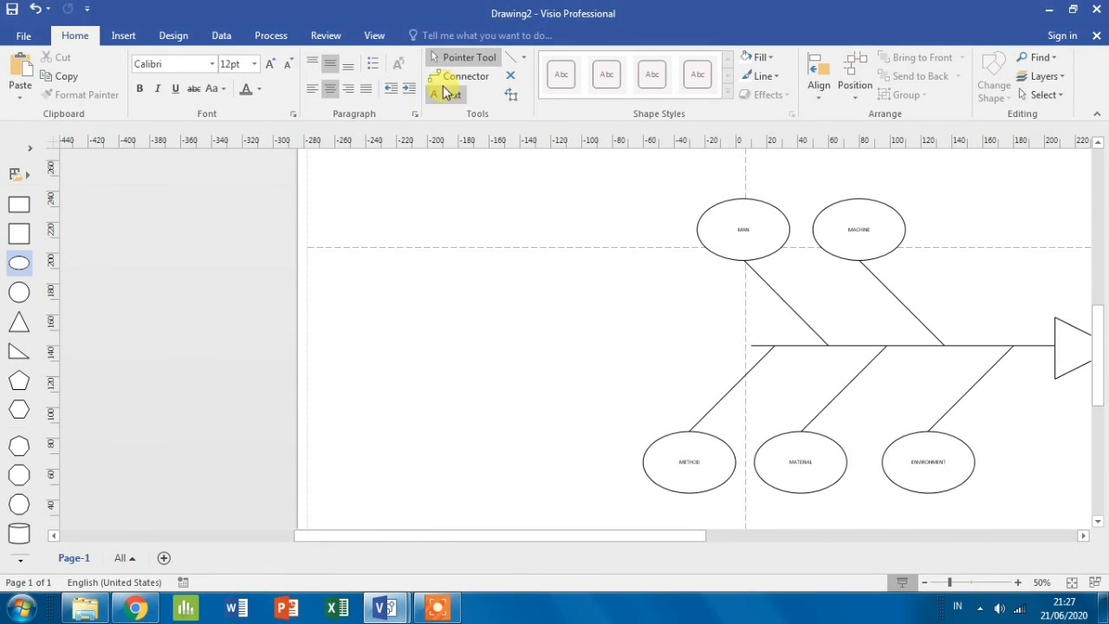
click(512, 55)
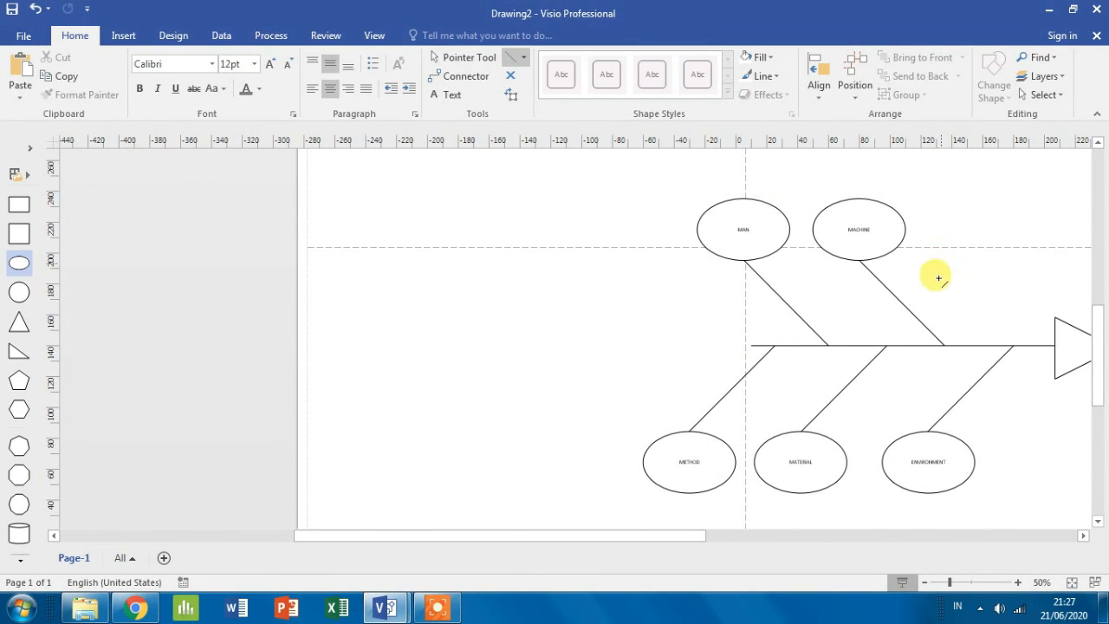
ctrl+scroll(940, 264, up, 5)
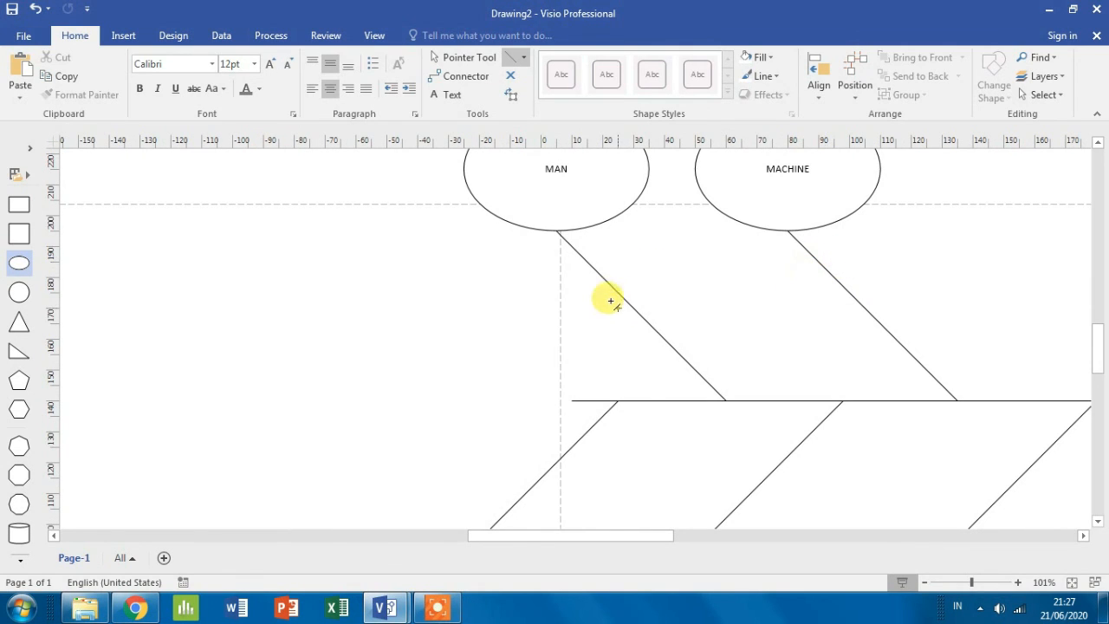
drag(612, 286, 456, 287)
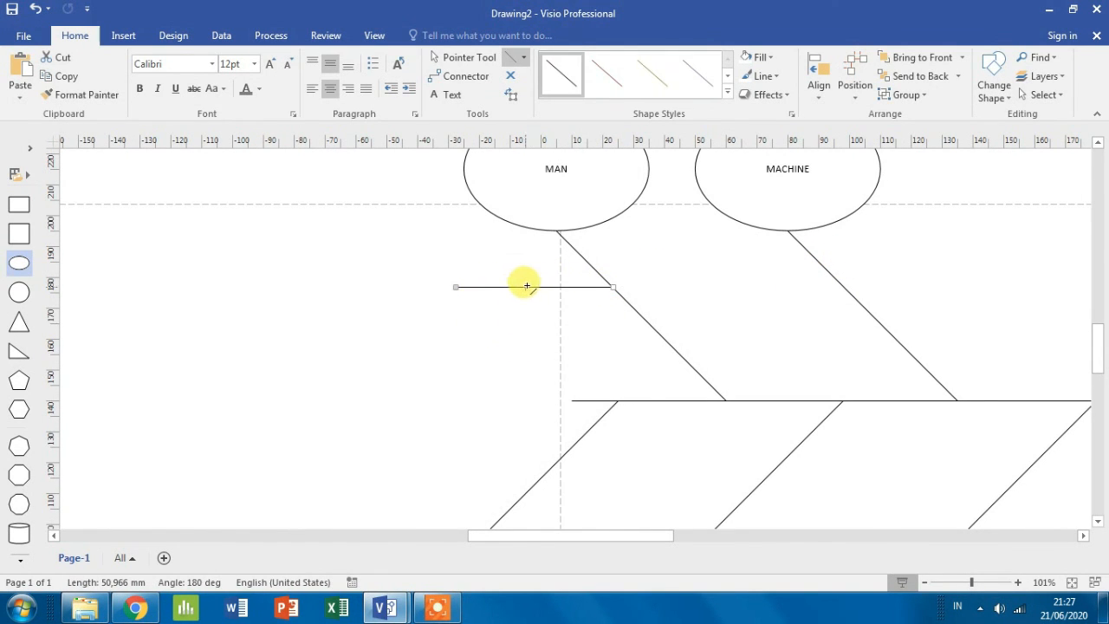
Add the text TIDAK FOKUS and place it just above the horizontal line on the MAN branch
click(447, 95)
click(451, 260)
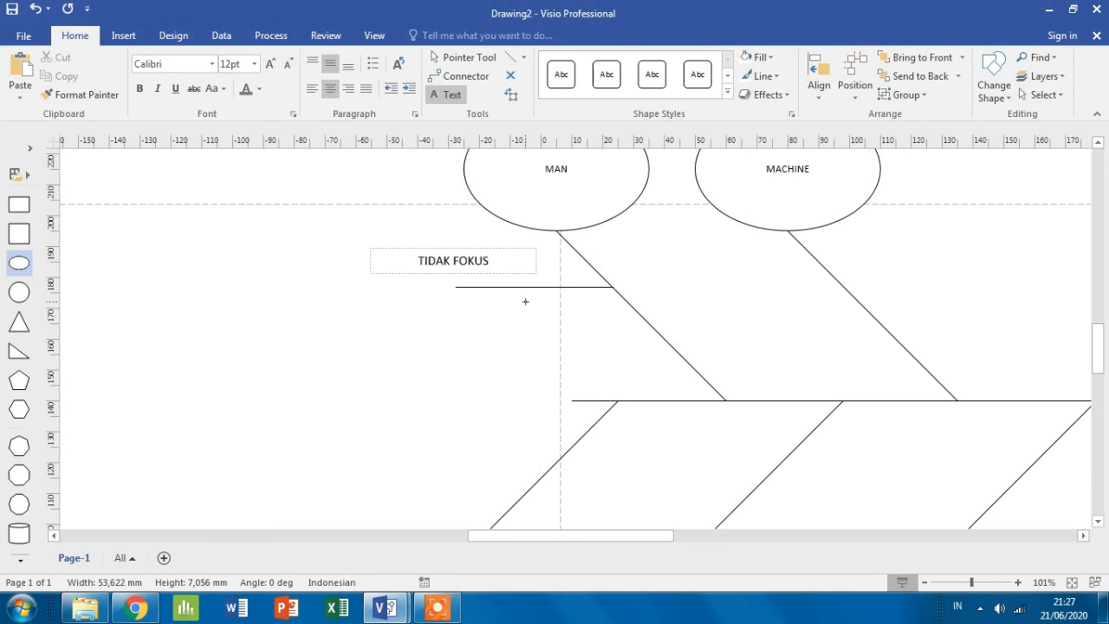
click(587, 369)
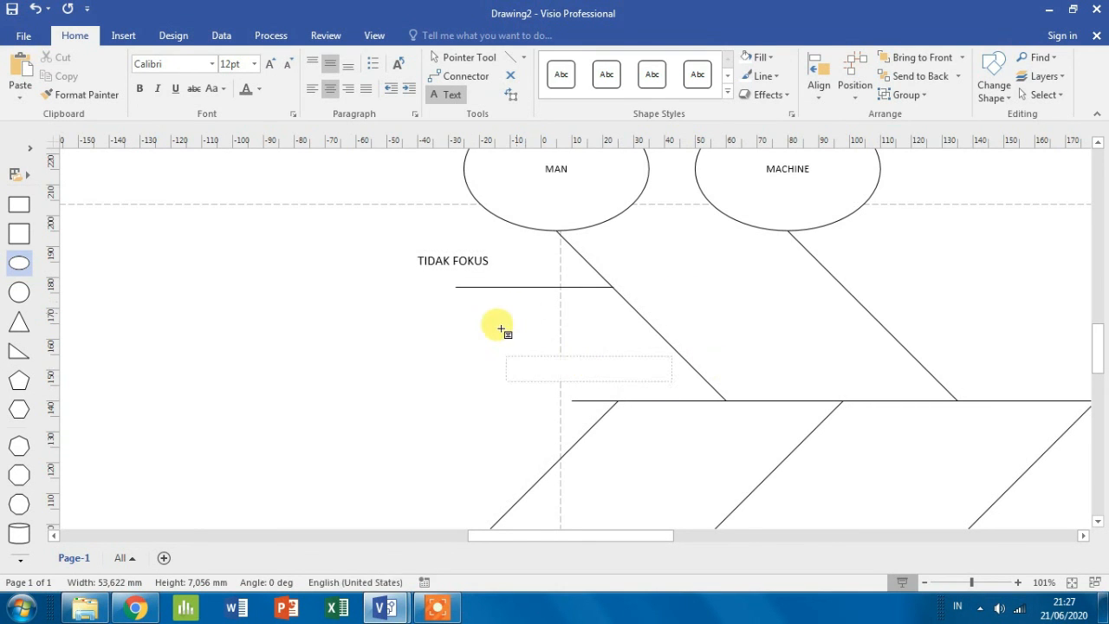
click(433, 59)
click(447, 268)
drag(449, 268, 507, 287)
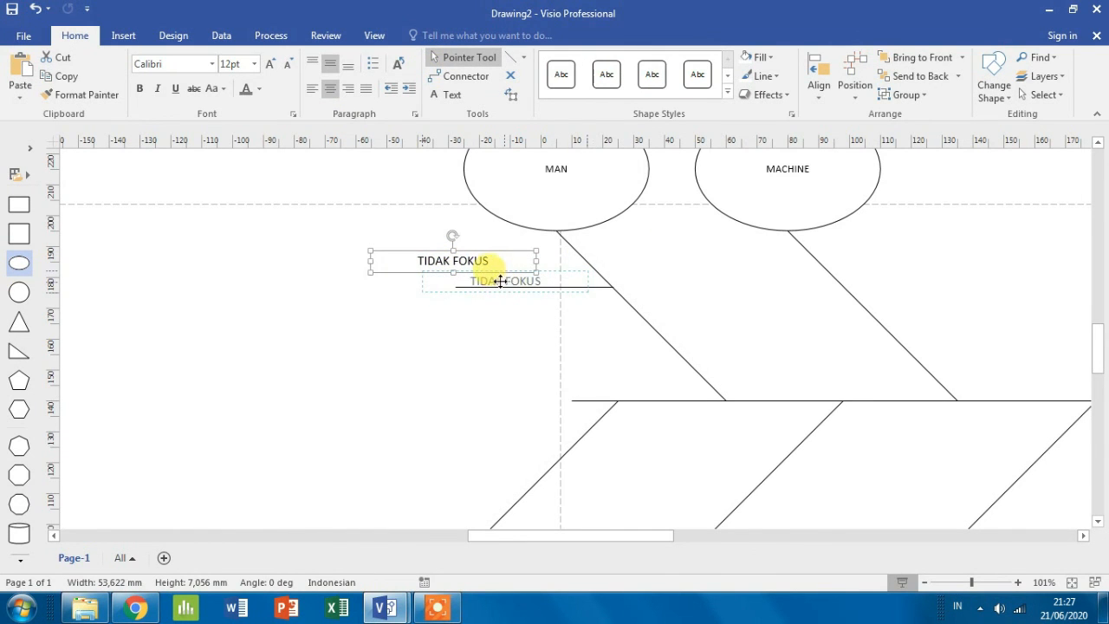
drag(500, 279, 501, 279)
click(508, 297)
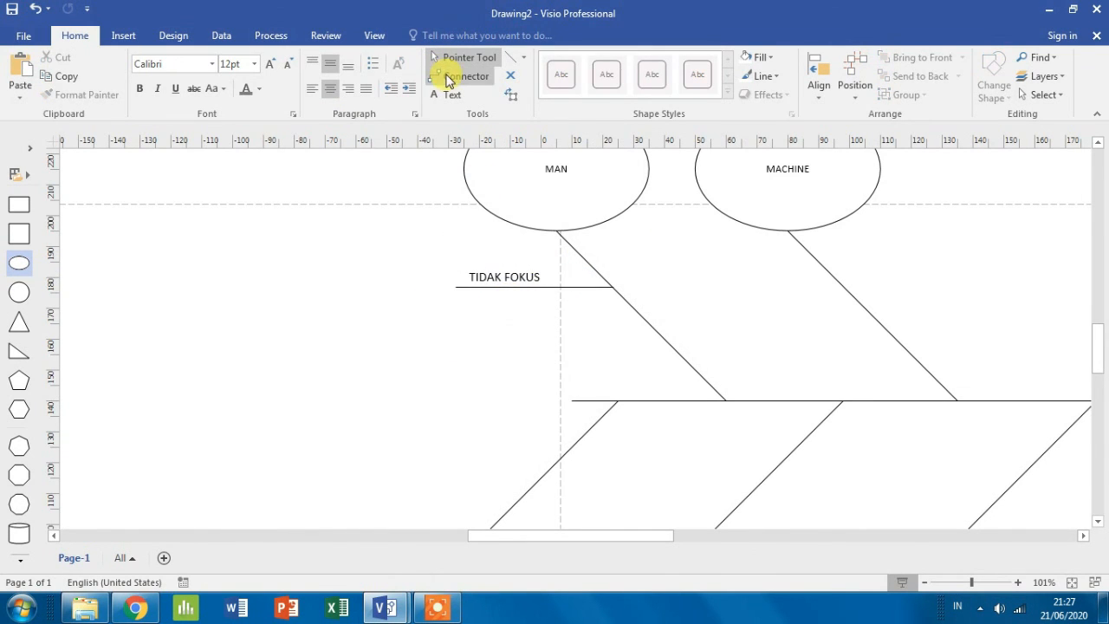
Draw a diagonal sub-branch about 41 mm long at -135 degrees, starting from the horizontal line under TIDAK FOKUS
click(509, 58)
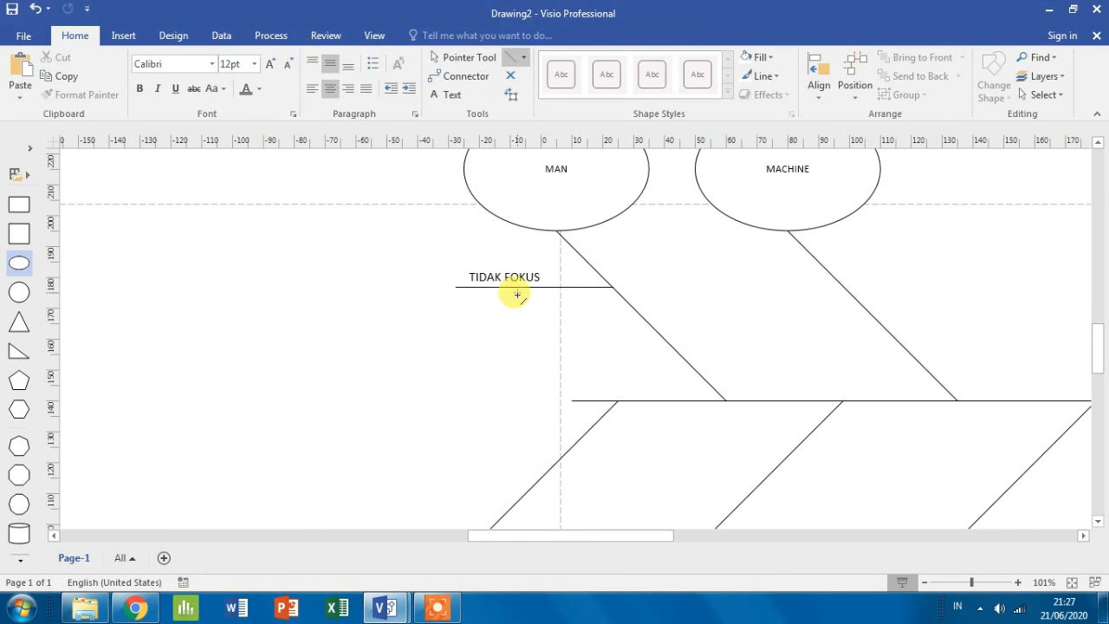
drag(512, 289, 420, 378)
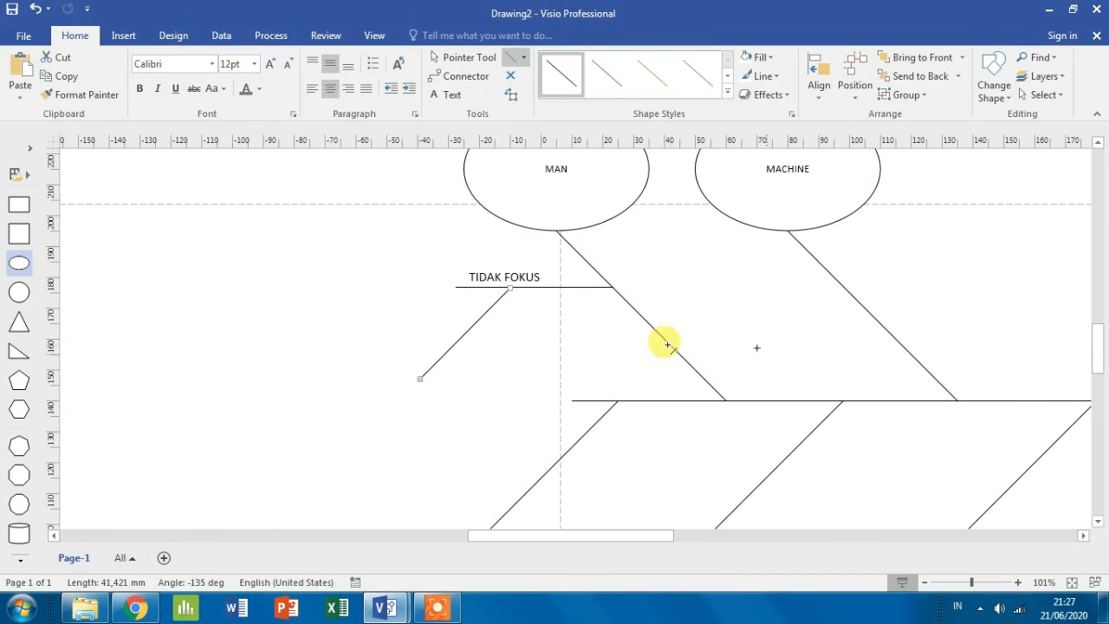
click(533, 318)
Start a text label for the diagonal sub-branch below TIDAK FOKUS
click(446, 95)
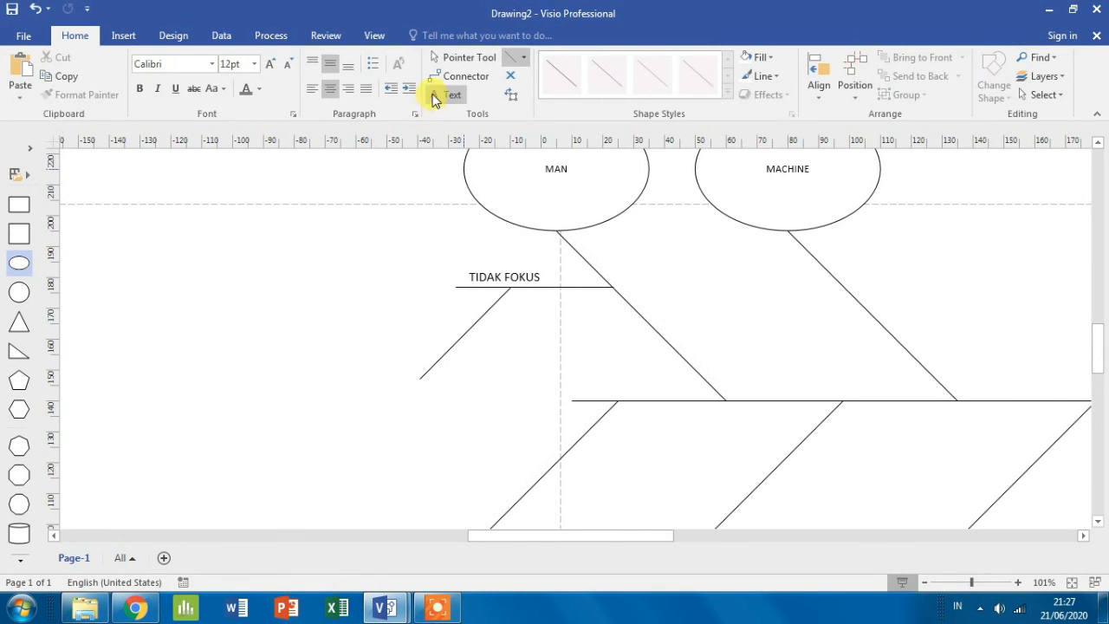